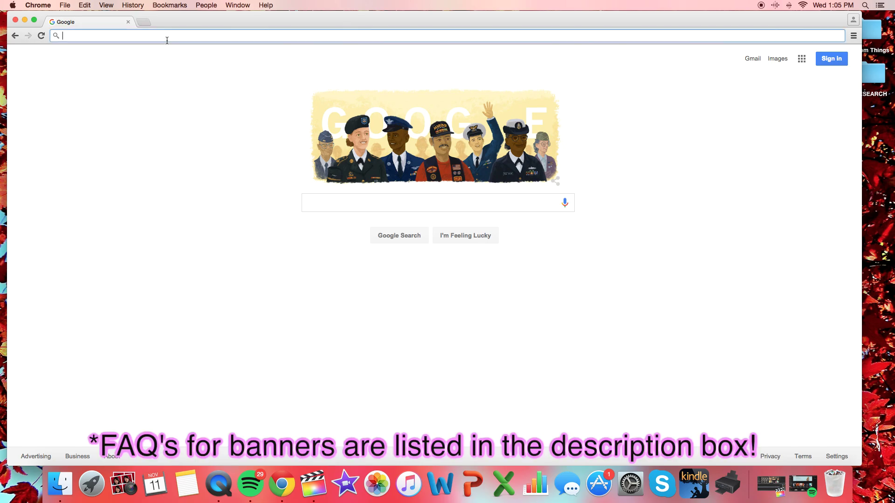
Step: Load the FotoJet website and scroll its homepage to find the Creative Collage entry
{"action": "type", "text": "fotojet"}
{"action": "key", "text": "Return"}
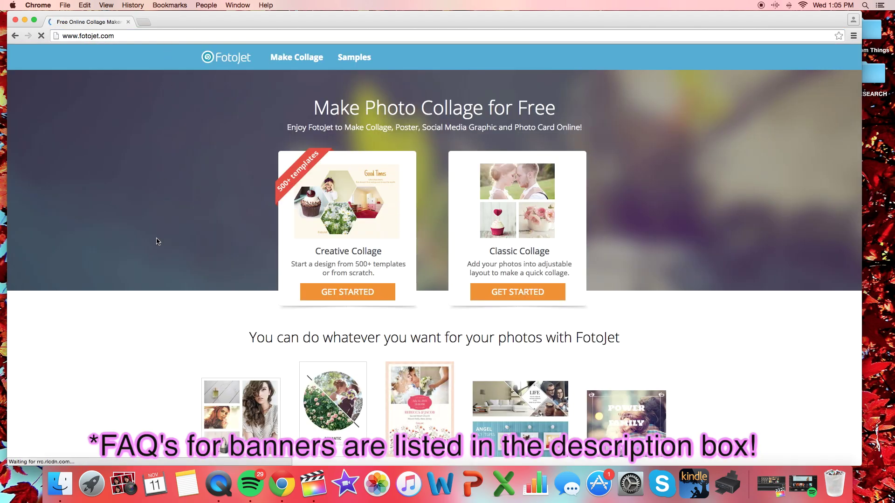
{"action": "scroll", "coordinate": [157, 241], "scroll_direction": "down", "scroll_amount": 6}
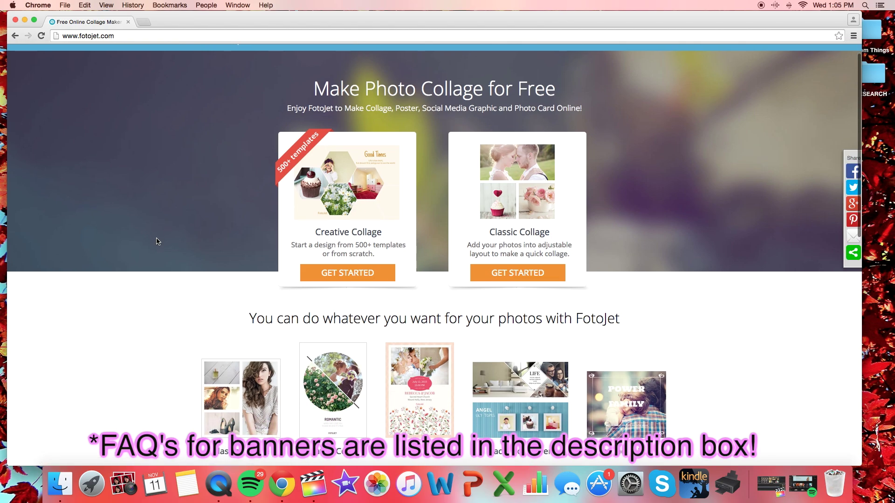
{"action": "scroll", "coordinate": [156, 241], "scroll_direction": "down", "scroll_amount": 5}
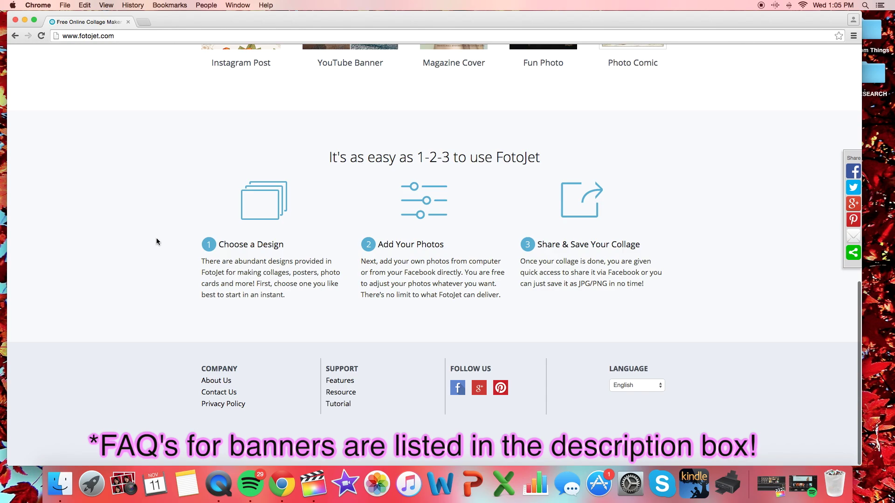
{"action": "scroll", "coordinate": [157, 241], "scroll_direction": "up", "scroll_amount": 7}
{"action": "scroll", "coordinate": [156, 241], "scroll_direction": "up", "scroll_amount": 4}
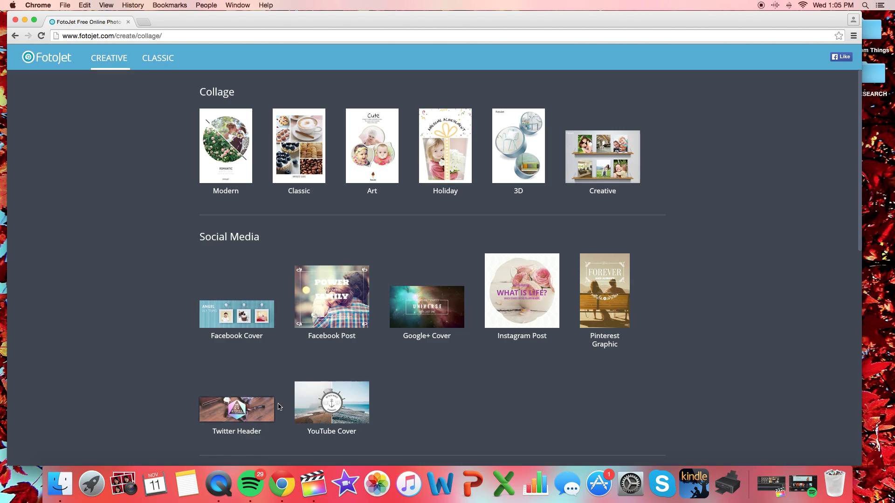
Step: Start a YouTube Cover design and preview the Fox's Dance, Party, My Father, Blessing and Friends For Life templates
{"action": "left_click", "coordinate": [331, 408]}
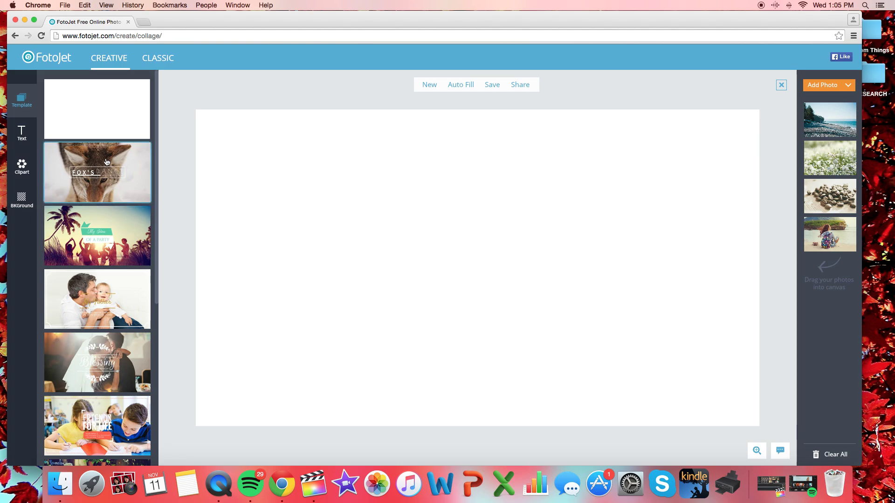
{"action": "left_click", "coordinate": [104, 180]}
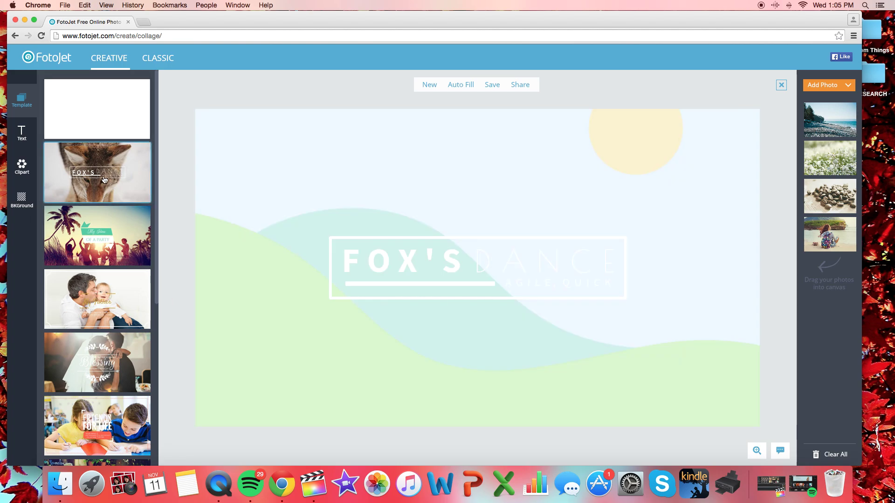
{"action": "left_click", "coordinate": [101, 248]}
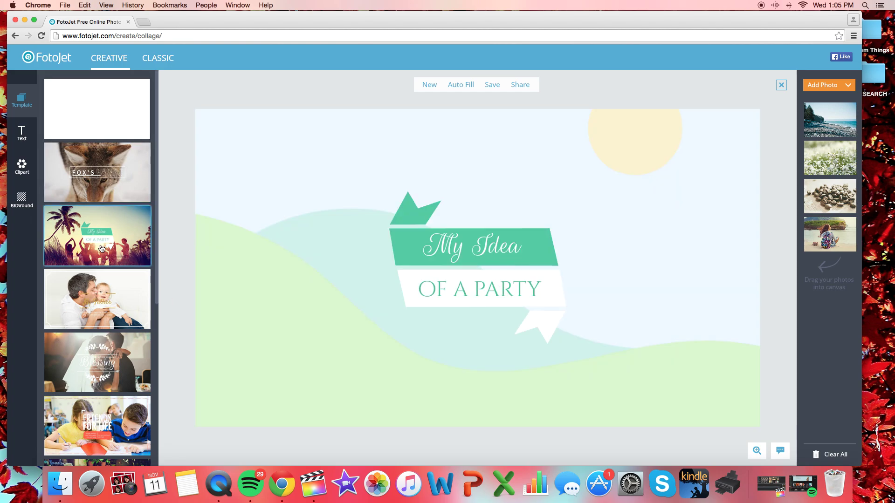
{"action": "left_click", "coordinate": [105, 291]}
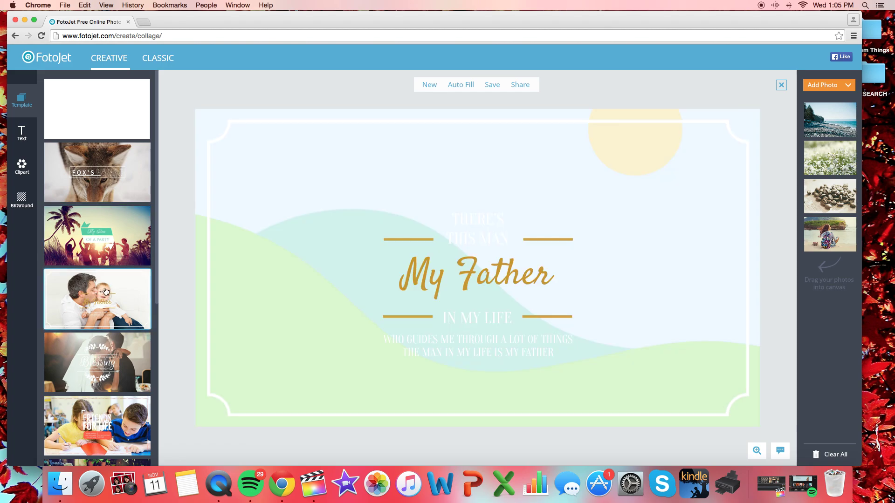
{"action": "left_click", "coordinate": [105, 369]}
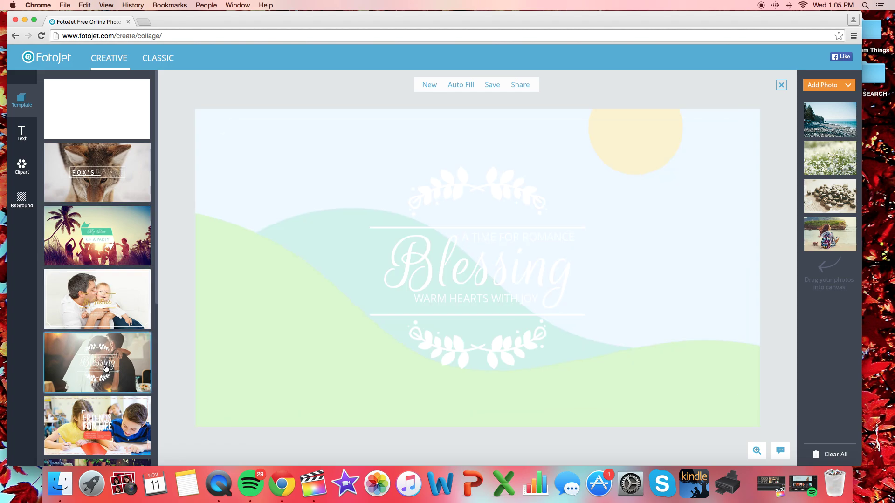
{"action": "left_click", "coordinate": [107, 427]}
Step: Preview the Love Begins and Good Times templates, then return to Blessing
{"action": "scroll", "coordinate": [107, 426], "scroll_direction": "down", "scroll_amount": 5}
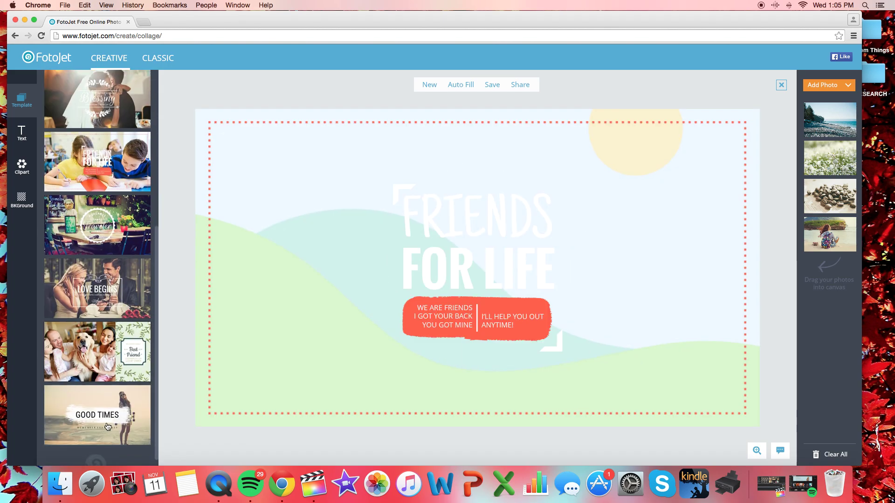
{"action": "left_click", "coordinate": [98, 289]}
{"action": "scroll", "coordinate": [103, 349], "scroll_direction": "down", "scroll_amount": 4}
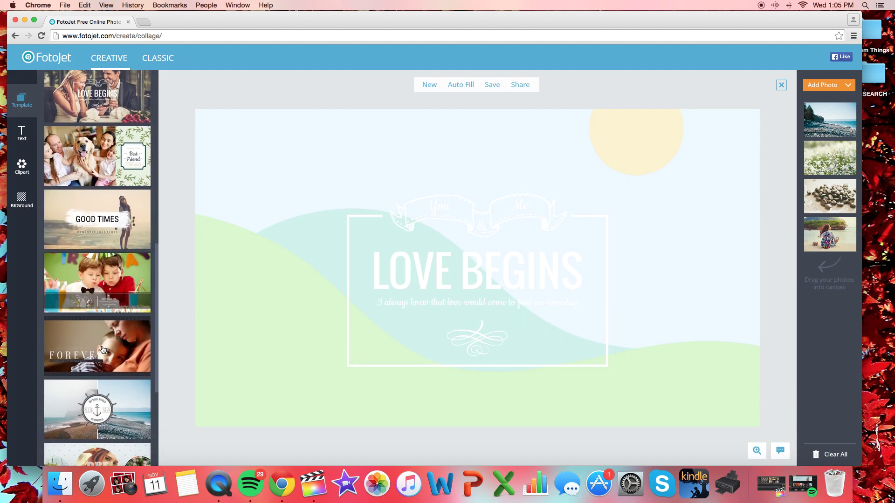
{"action": "left_click", "coordinate": [108, 221]}
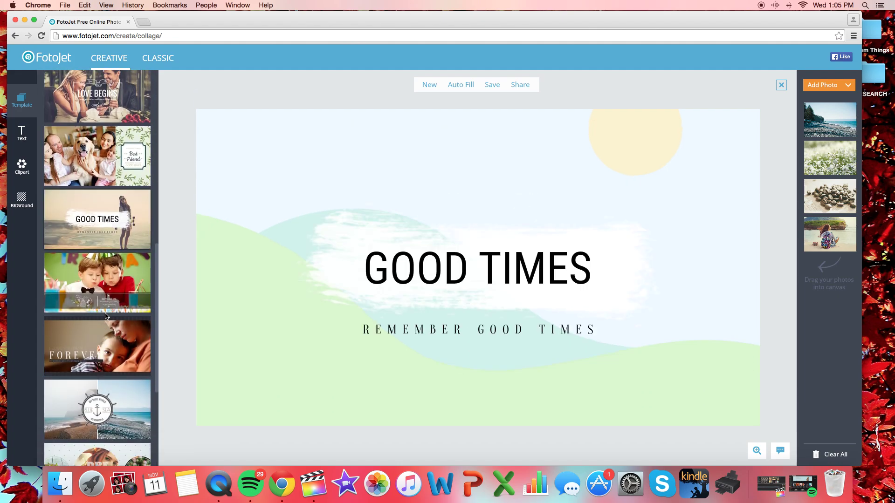
{"action": "scroll", "coordinate": [104, 317], "scroll_direction": "down", "scroll_amount": 4}
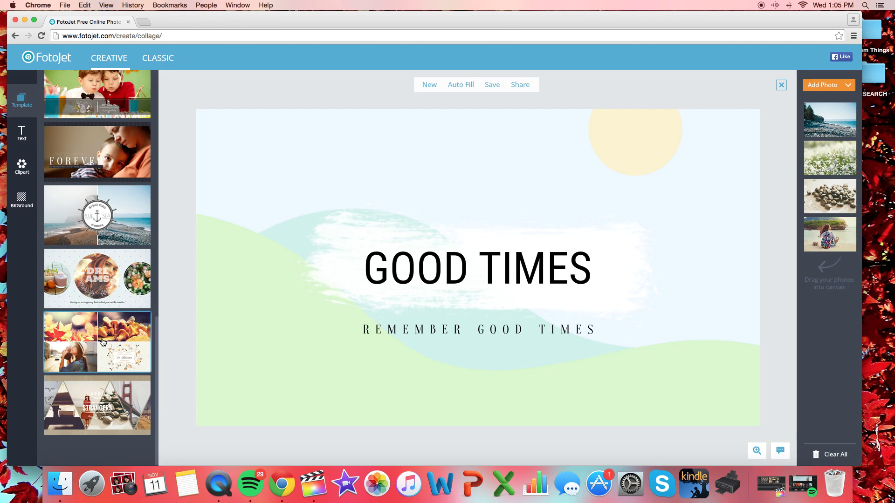
{"action": "scroll", "coordinate": [103, 342], "scroll_direction": "up", "scroll_amount": 15}
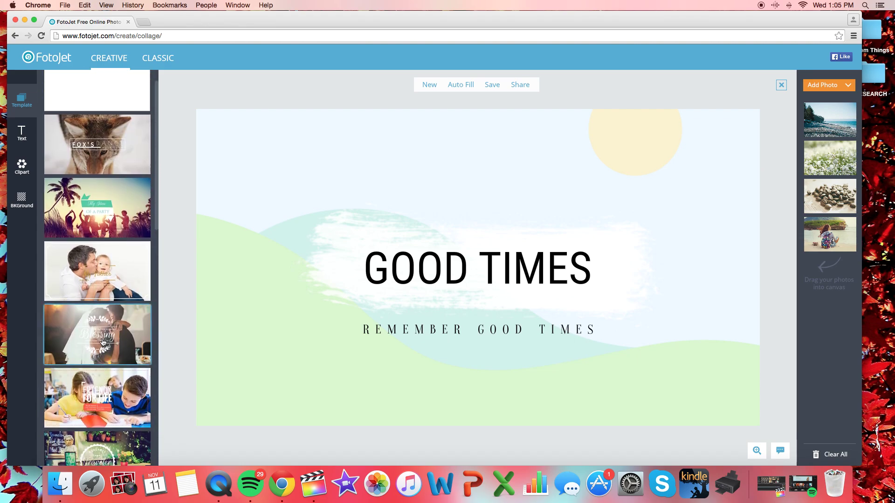
{"action": "left_click", "coordinate": [103, 343]}
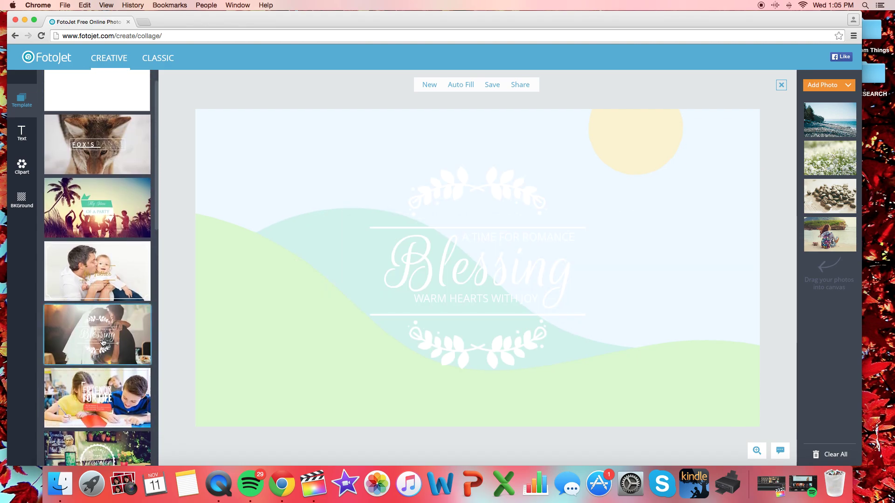
{"action": "scroll", "coordinate": [103, 342], "scroll_direction": "down", "scroll_amount": 10}
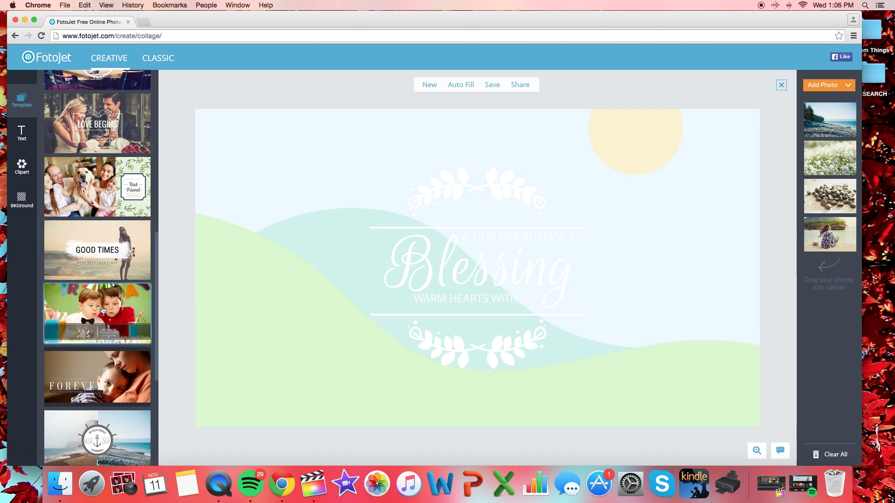
Step: Apply the Good Times template and look over the Text, Clipart and BKGround options
{"action": "left_click", "coordinate": [103, 262]}
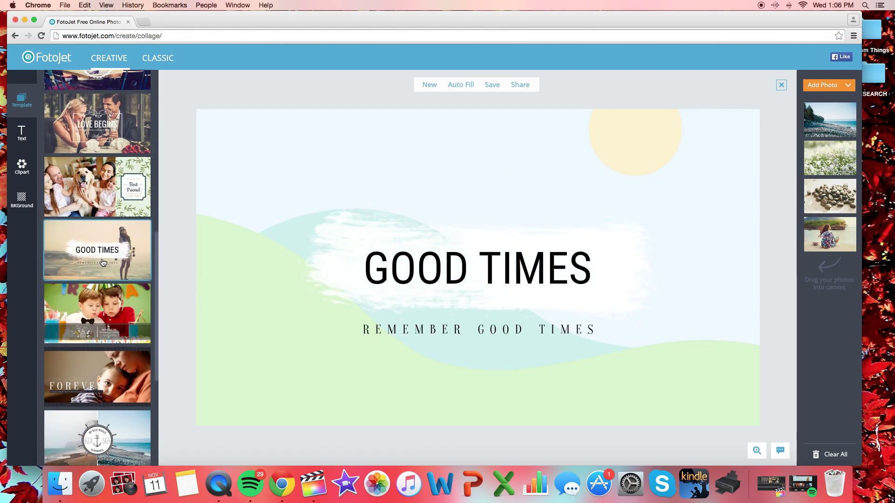
{"action": "left_click", "coordinate": [19, 138]}
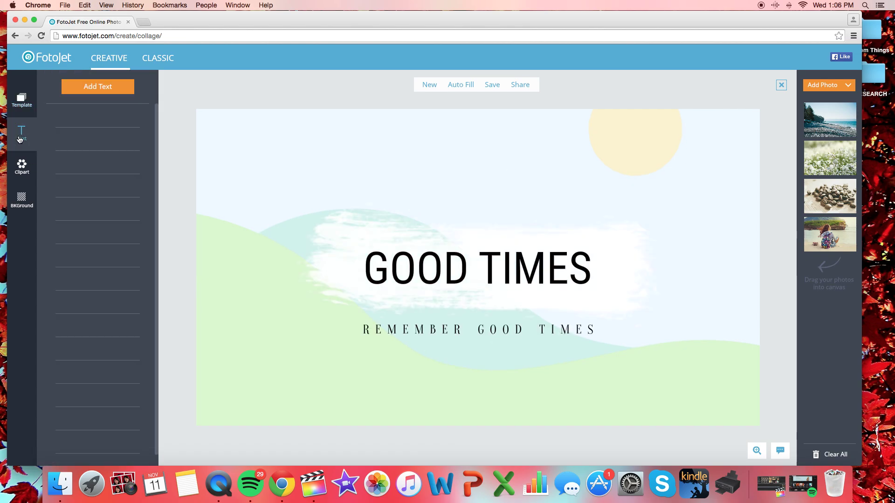
{"action": "left_click", "coordinate": [21, 169]}
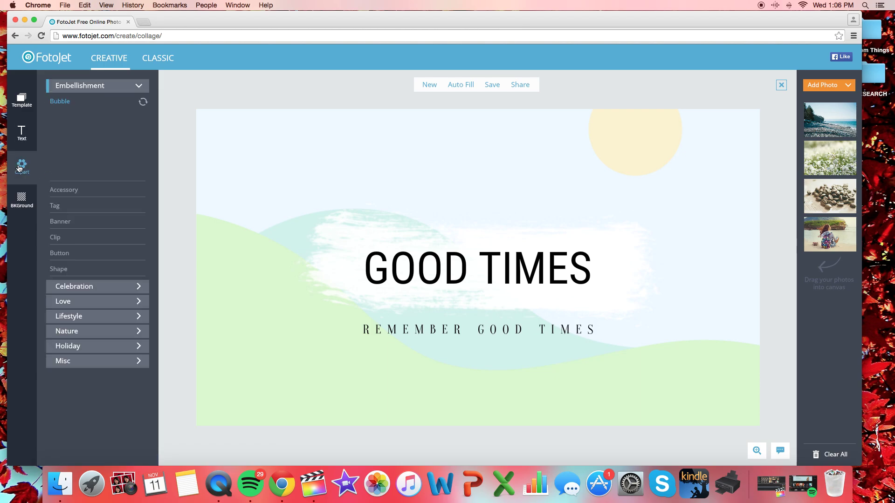
{"action": "left_click", "coordinate": [27, 194]}
{"action": "scroll", "coordinate": [97, 269], "scroll_direction": "down", "scroll_amount": 10}
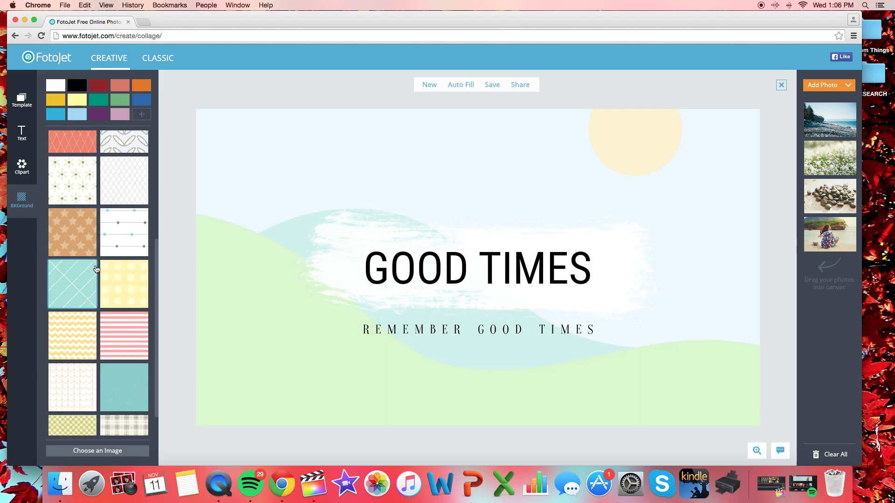
{"action": "scroll", "coordinate": [97, 269], "scroll_direction": "down", "scroll_amount": 5}
{"action": "left_click", "coordinate": [18, 102]}
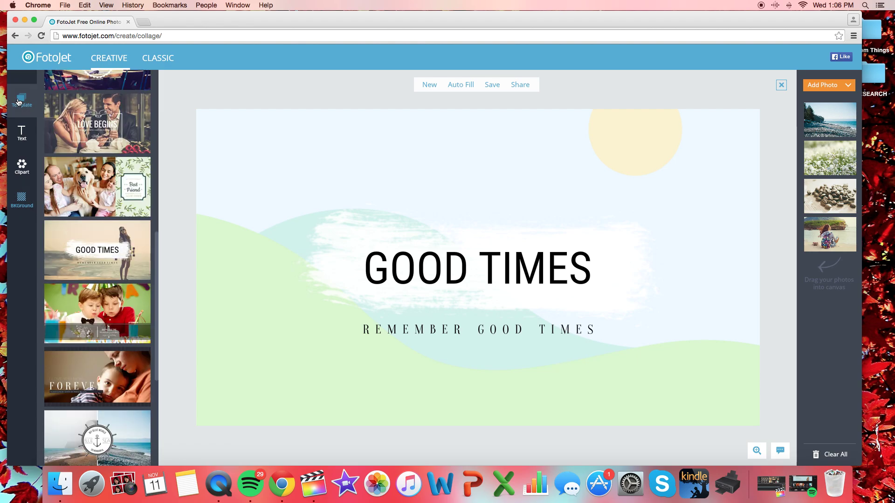
Step: Overwrite the GOOD TIMES headline with the channel owner's full name and select the new text
{"action": "left_click", "coordinate": [451, 264]}
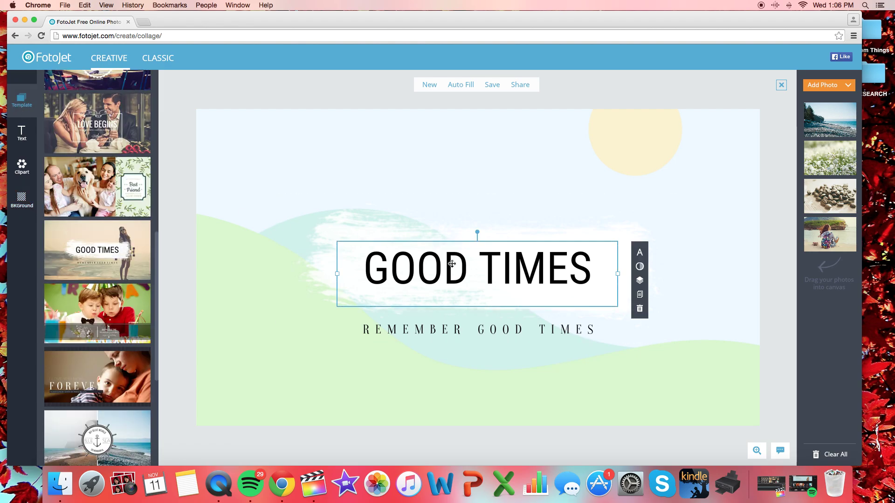
{"action": "double_click", "coordinate": [532, 268]}
{"action": "left_click", "coordinate": [533, 268]}
{"action": "left_click_drag", "start_coordinate": [594, 270], "coordinate": [358, 267]}
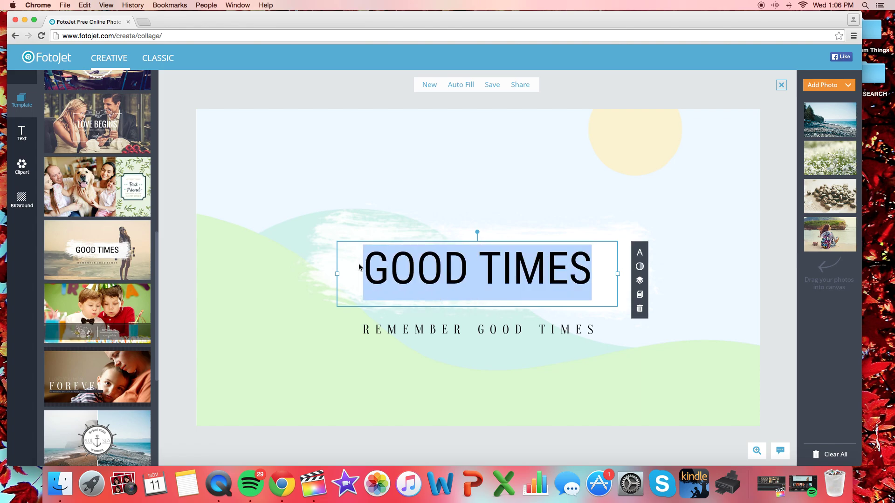
{"action": "type", "text": "Emily Dao"}
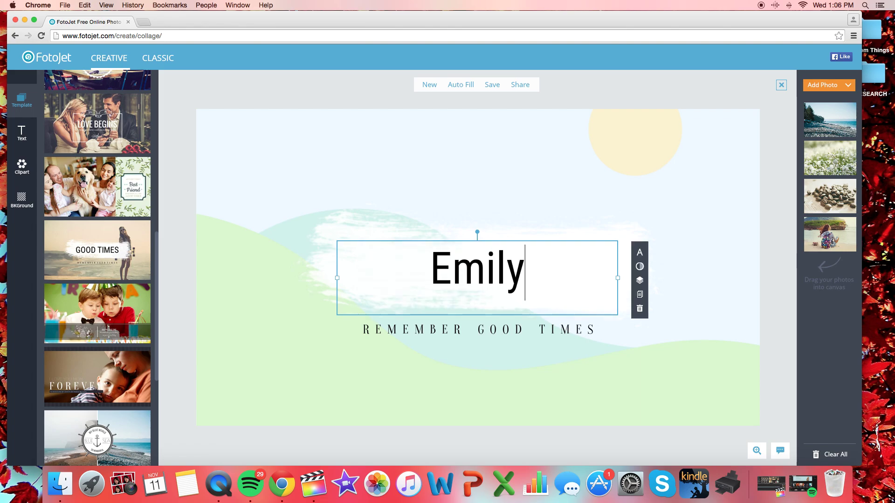
{"action": "triple_click", "coordinate": [571, 269]}
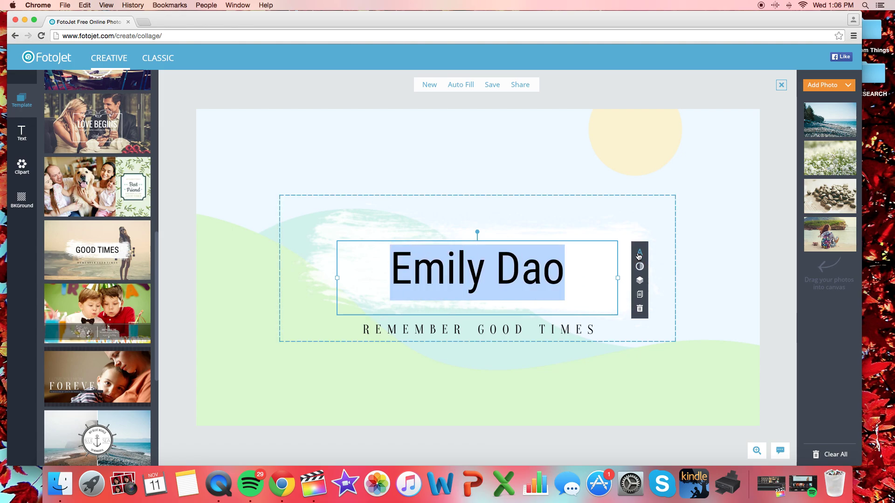
Step: Try the Codystar, Cookie, Dosis and Oswald Bold fonts on the name
{"action": "left_click", "coordinate": [638, 255]}
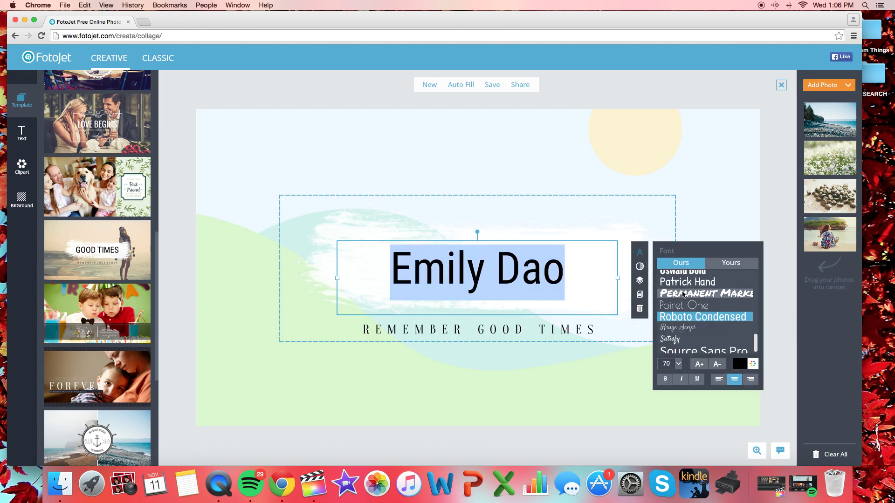
{"action": "scroll", "coordinate": [683, 295], "scroll_direction": "up", "scroll_amount": 5}
{"action": "scroll", "coordinate": [683, 294], "scroll_direction": "down", "scroll_amount": 5}
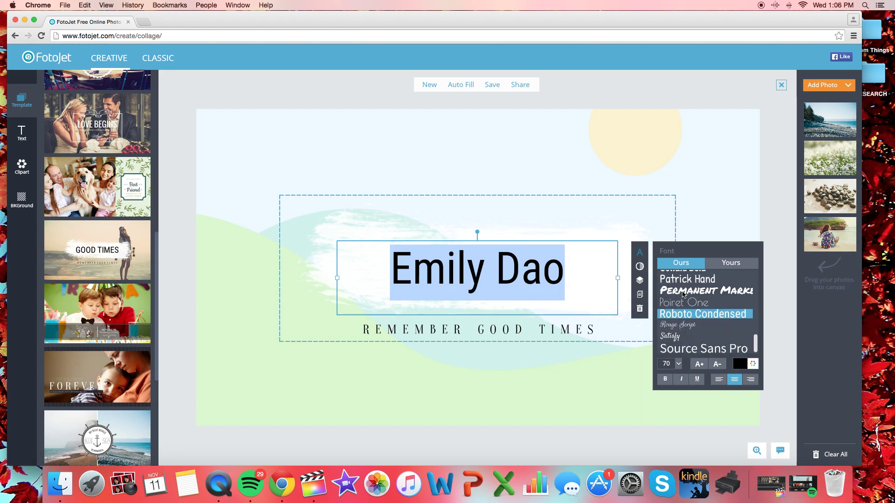
{"action": "scroll", "coordinate": [683, 295], "scroll_direction": "up", "scroll_amount": 7}
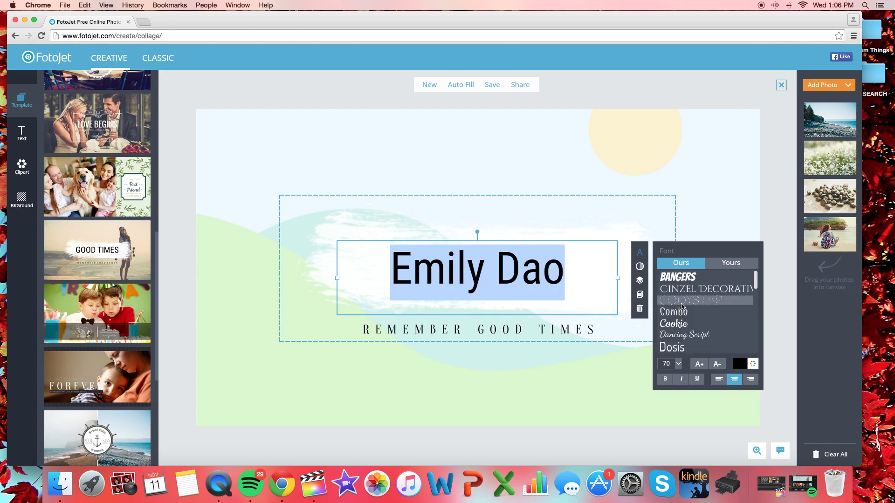
{"action": "left_click", "coordinate": [685, 302]}
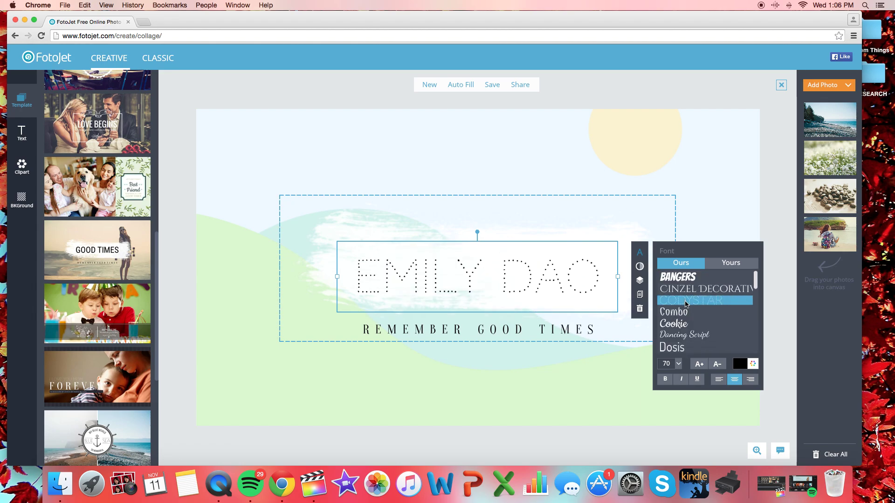
{"action": "left_click", "coordinate": [686, 324]}
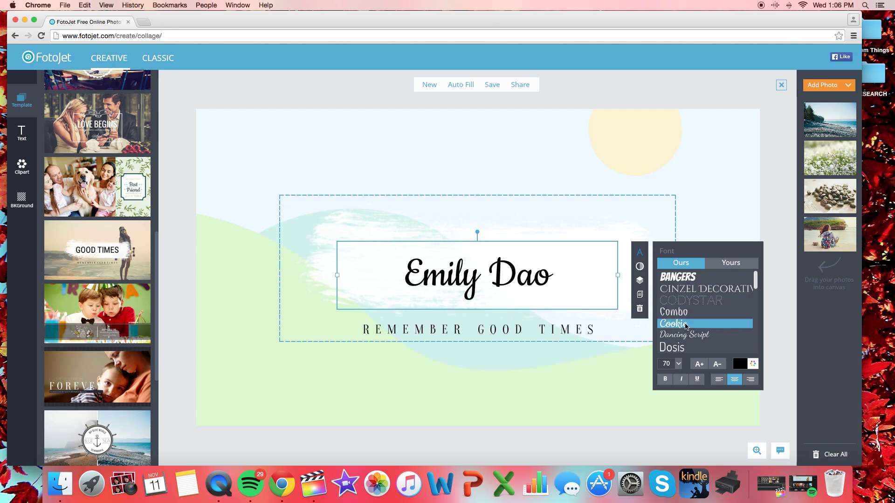
{"action": "left_click", "coordinate": [684, 347]}
{"action": "scroll", "coordinate": [684, 347], "scroll_direction": "down", "scroll_amount": 5}
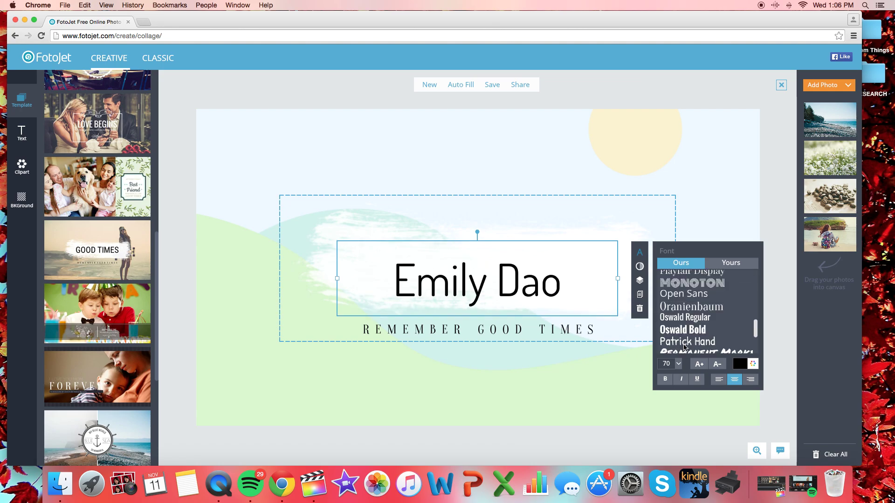
{"action": "left_click", "coordinate": [689, 328]}
{"action": "scroll", "coordinate": [690, 328], "scroll_direction": "down", "scroll_amount": 3}
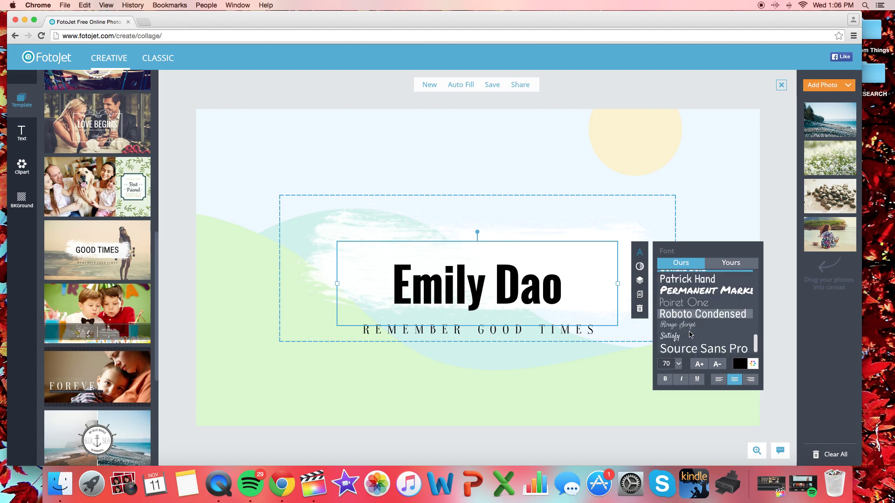
Step: Apply the brush-script font from the computer's installed fonts to the name
{"action": "left_click", "coordinate": [730, 264]}
{"action": "scroll", "coordinate": [695, 329], "scroll_direction": "down", "scroll_amount": 20}
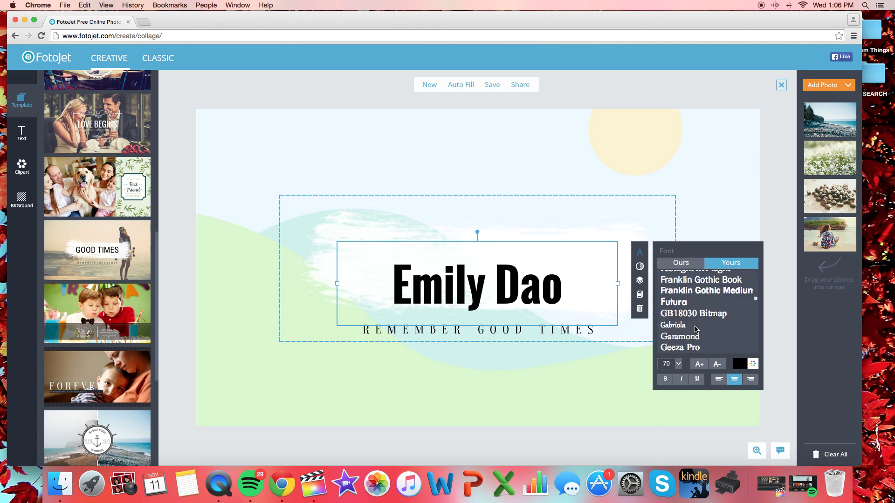
{"action": "scroll", "coordinate": [695, 329], "scroll_direction": "down", "scroll_amount": 5}
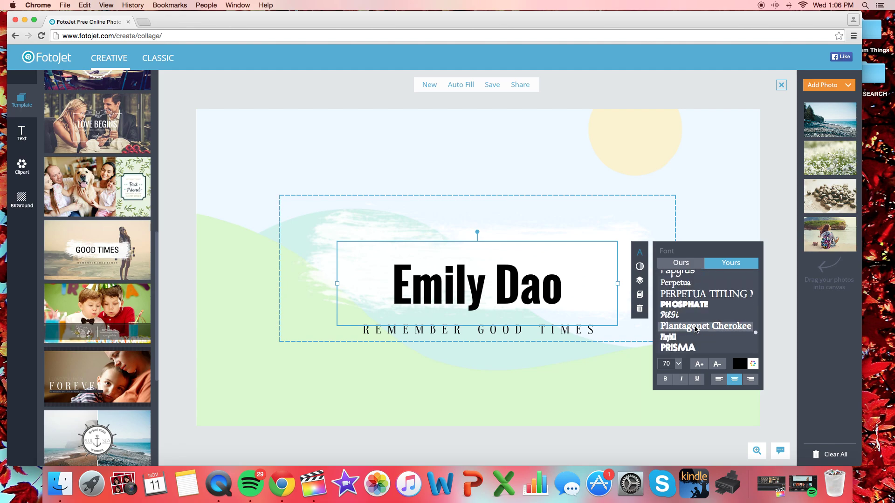
{"action": "scroll", "coordinate": [695, 329], "scroll_direction": "up", "scroll_amount": 3}
{"action": "left_click", "coordinate": [698, 277]}
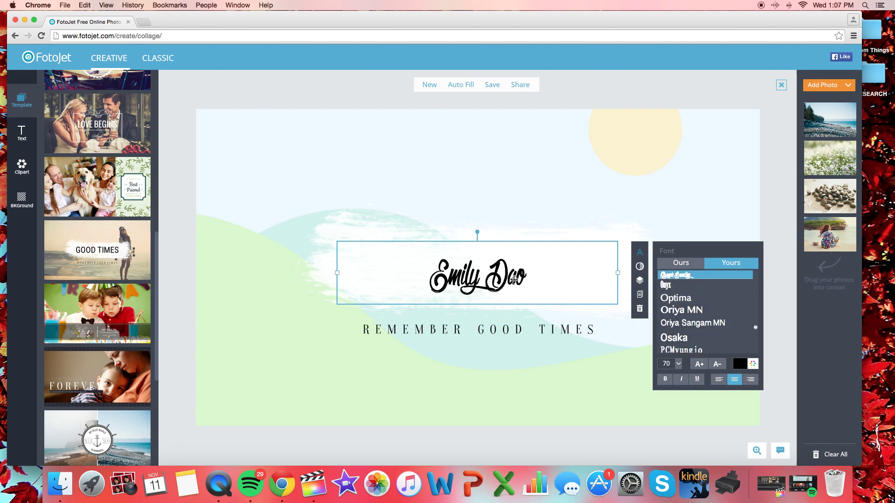
Step: Enlarge the name from 96 to font size 150 and move it slightly up
{"action": "left_click", "coordinate": [679, 363]}
{"action": "left_click", "coordinate": [669, 433]}
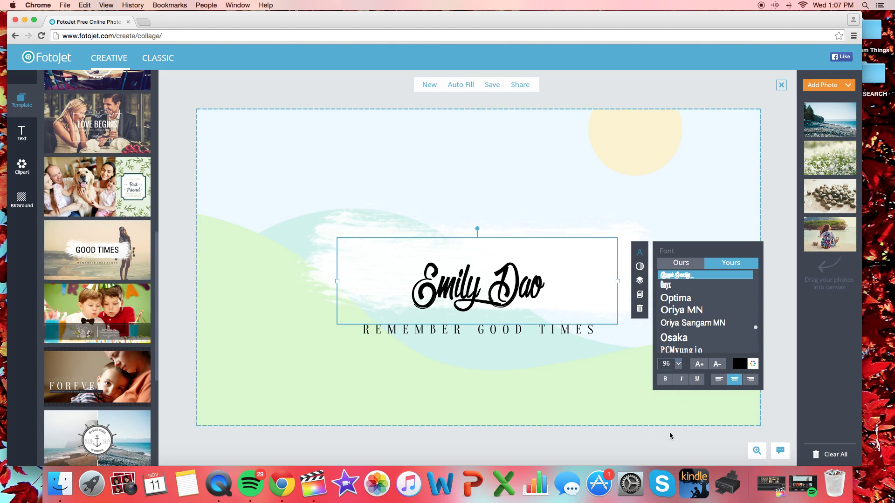
{"action": "left_click", "coordinate": [678, 364]}
{"action": "left_click", "coordinate": [668, 363]}
{"action": "left_click_drag", "start_coordinate": [668, 363], "coordinate": [657, 366]}
{"action": "type", "text": "150"}
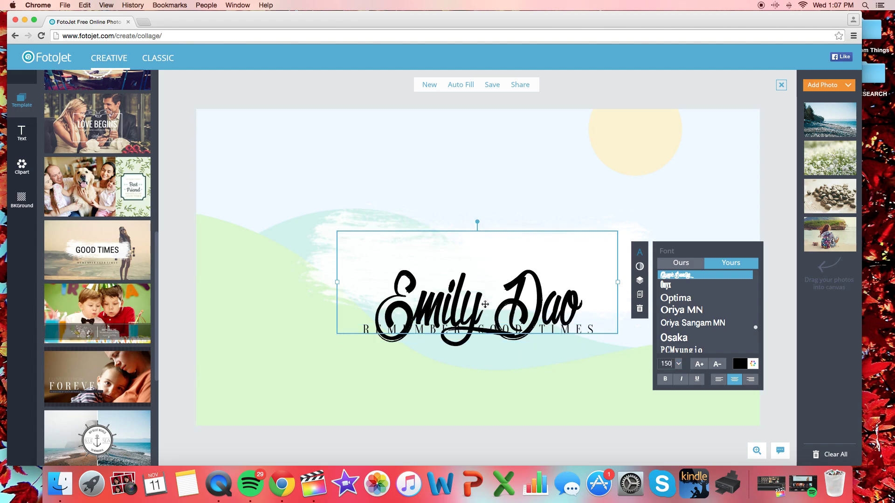
{"action": "left_click_drag", "start_coordinate": [485, 304], "coordinate": [497, 265]}
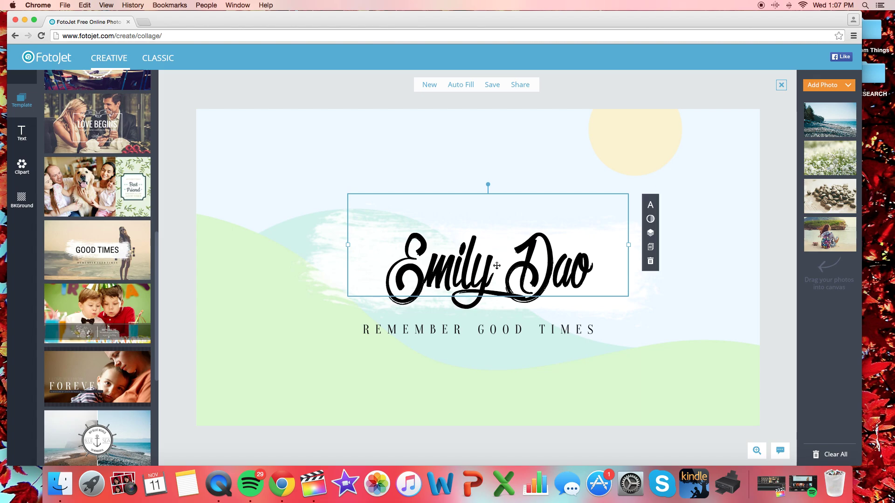
Step: Give the name a white FFFFFF outline of width 30
{"action": "left_click", "coordinate": [650, 219]}
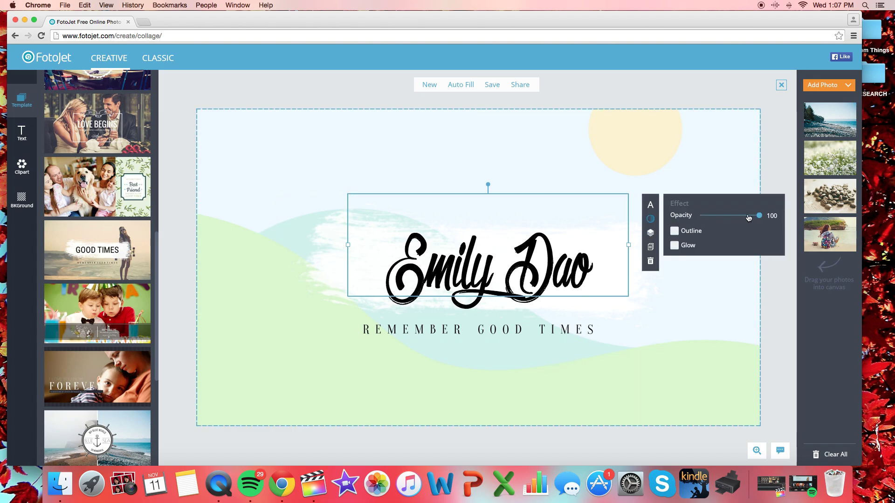
{"action": "mouse_move", "coordinate": [748, 218]}
{"action": "left_mouse_down"}
{"action": "mouse_move", "coordinate": [679, 217]}
{"action": "mouse_move", "coordinate": [762, 217]}
{"action": "left_mouse_up"}
{"action": "left_click", "coordinate": [691, 233]}
{"action": "left_click", "coordinate": [722, 247]}
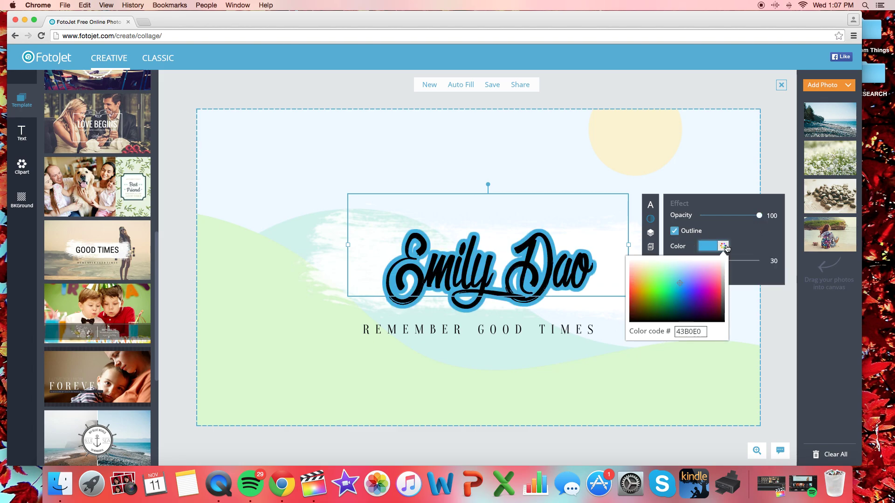
{"action": "left_click_drag", "start_coordinate": [630, 283], "coordinate": [623, 254]}
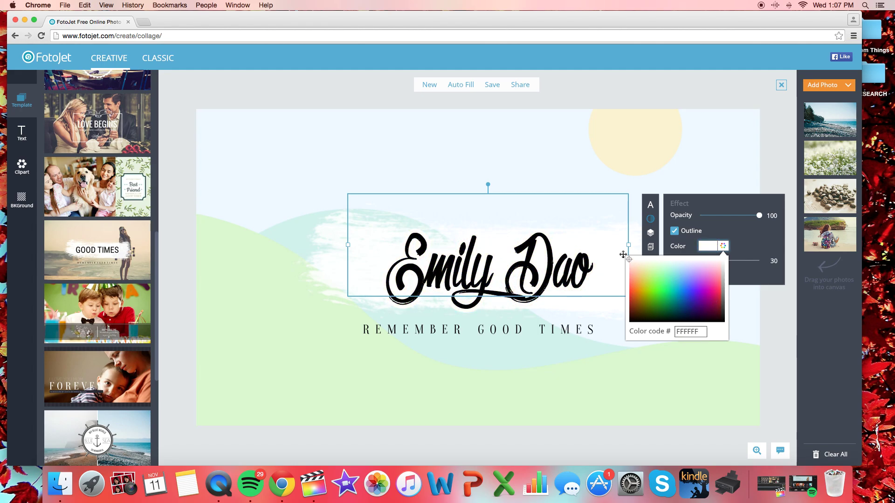
{"action": "left_click", "coordinate": [746, 243]}
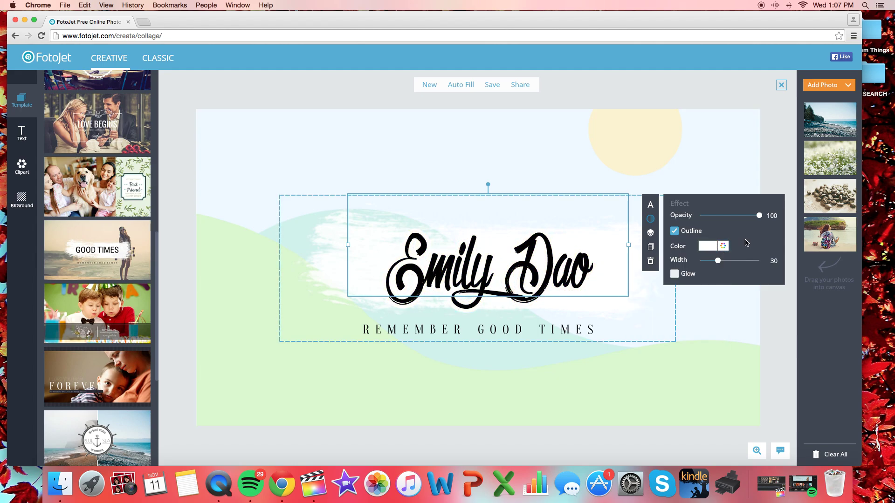
Step: Add a glow around the name, settling on a pale pink colour
{"action": "left_click", "coordinate": [675, 275]}
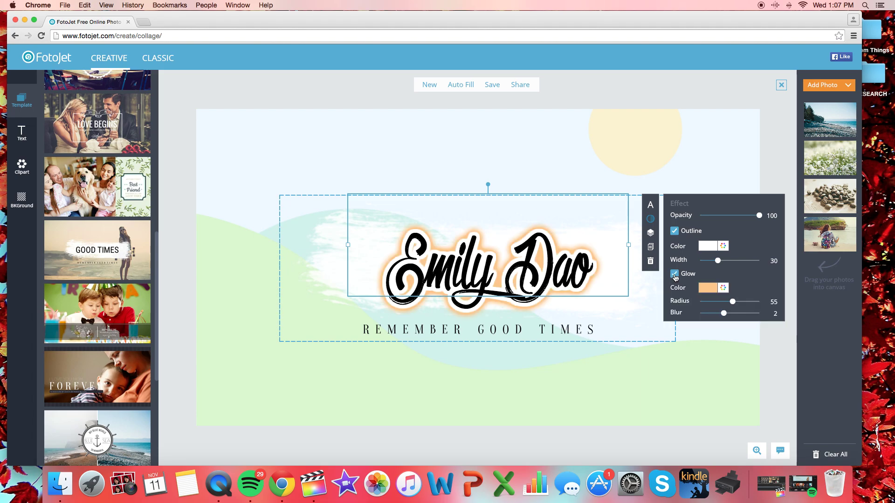
{"action": "left_click", "coordinate": [724, 290]}
{"action": "left_click", "coordinate": [690, 317]}
{"action": "left_click", "coordinate": [682, 320]}
{"action": "left_click", "coordinate": [660, 326]}
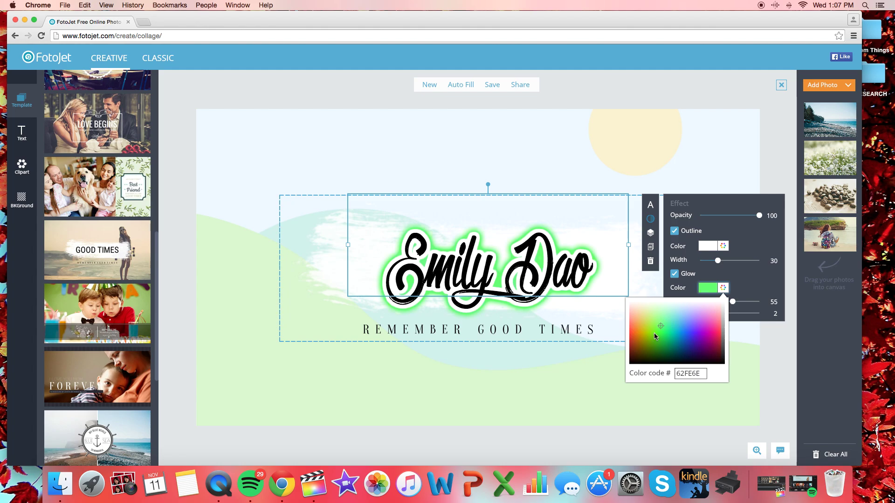
{"action": "left_click_drag", "start_coordinate": [654, 335], "coordinate": [626, 310]}
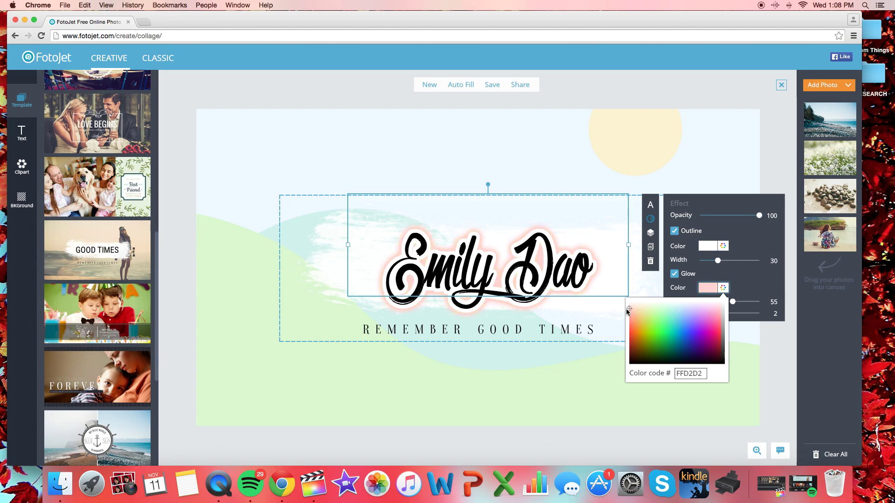
{"action": "left_click", "coordinate": [754, 282]}
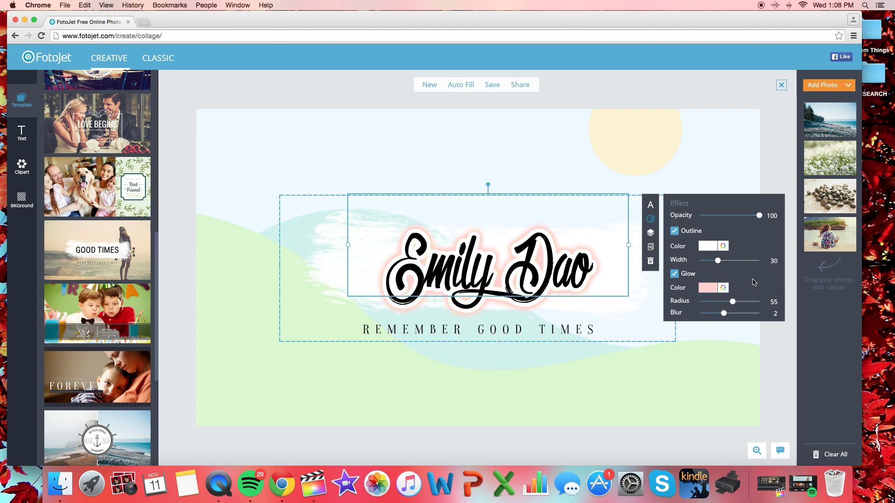
{"action": "left_click", "coordinate": [490, 285]}
Step: Select the REMEMBER GOOD TIMES tagline, delete it, and deselect the banner
{"action": "left_click", "coordinate": [478, 341]}
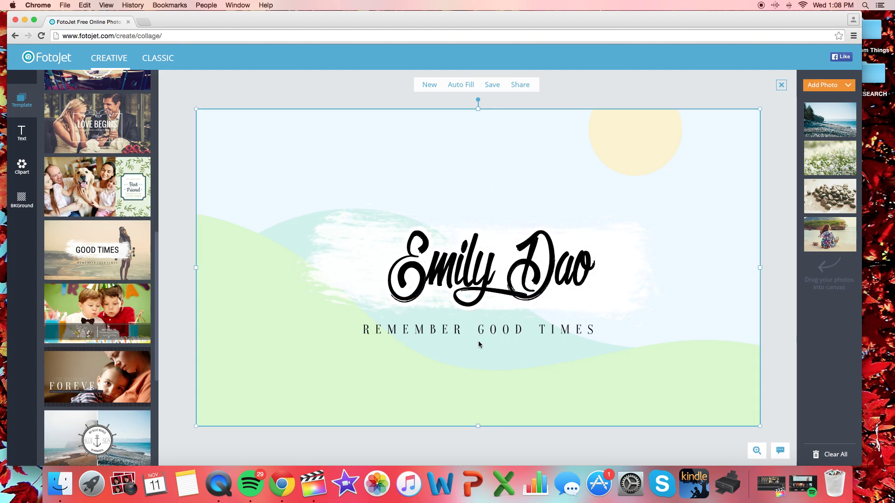
{"action": "left_click", "coordinate": [487, 335]}
{"action": "left_click", "coordinate": [636, 388]}
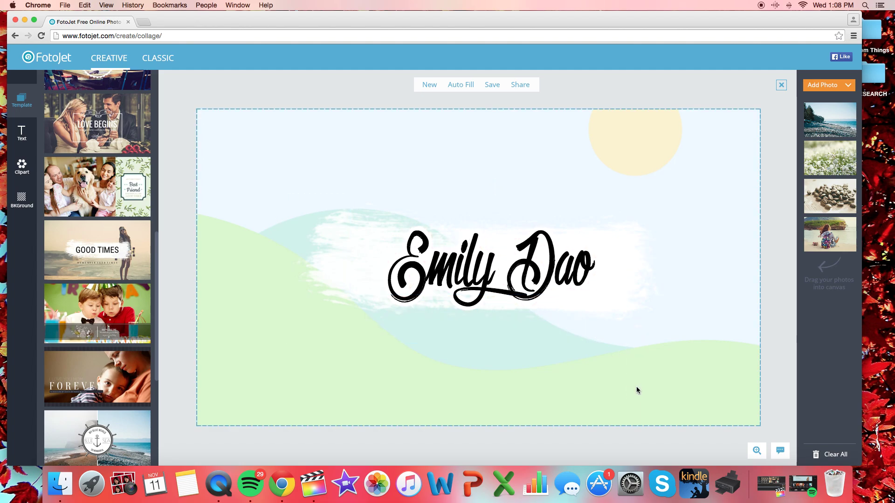
{"action": "left_click", "coordinate": [538, 341]}
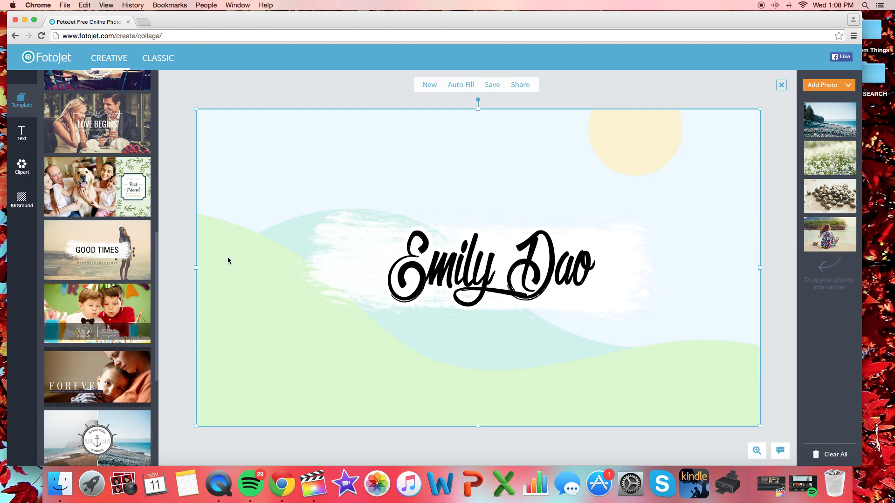
Step: Delete the template's background image and try the green leaf and pink butterfly patterns
{"action": "left_click", "coordinate": [28, 199]}
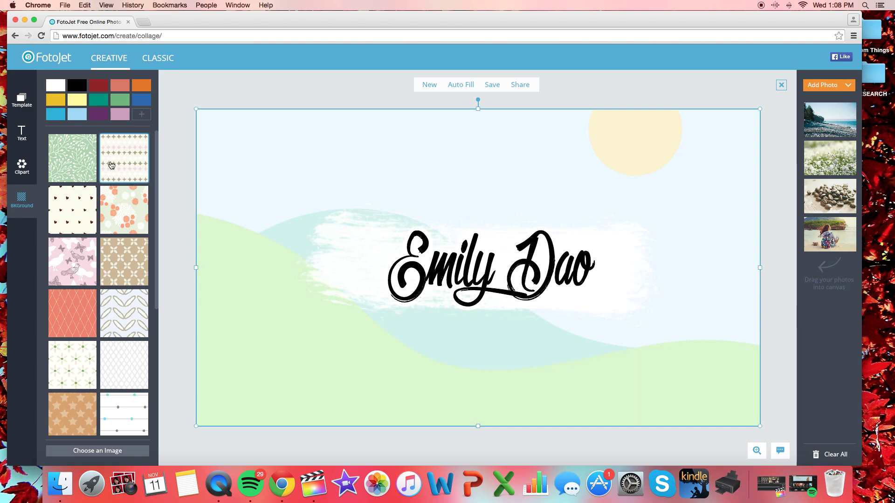
{"action": "left_click", "coordinate": [250, 184]}
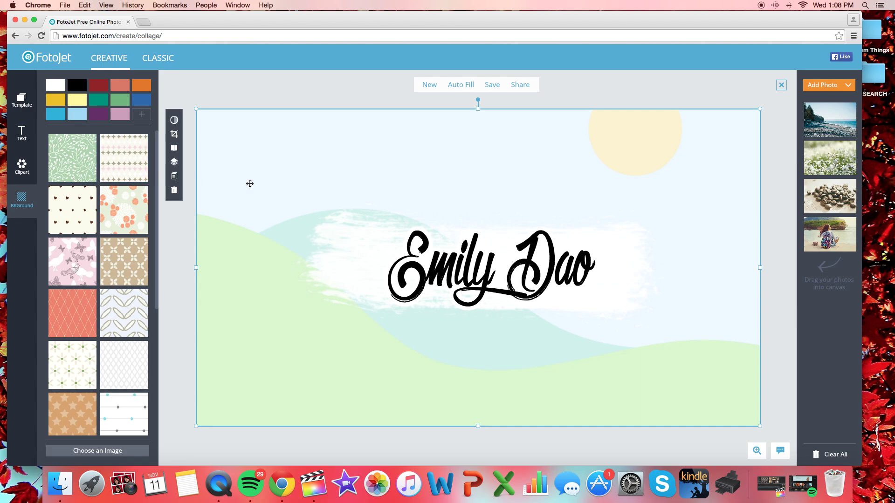
{"action": "left_click", "coordinate": [174, 191]}
{"action": "left_click", "coordinate": [77, 158]}
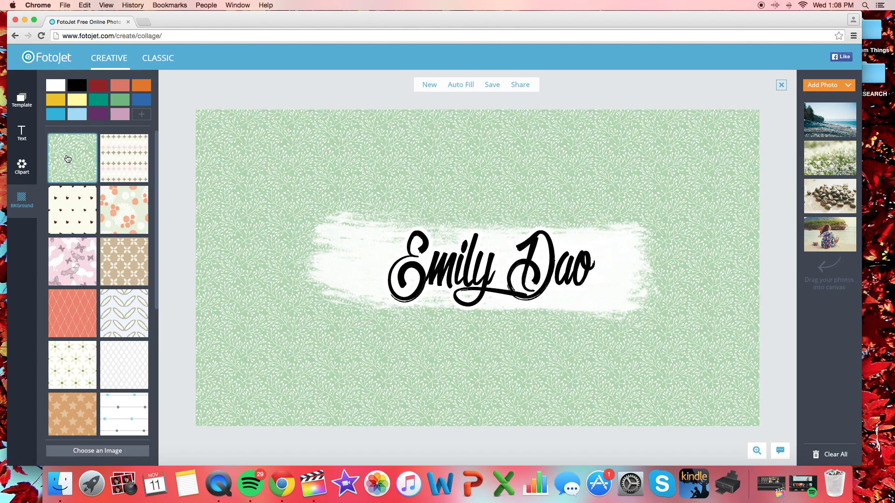
{"action": "left_click", "coordinate": [69, 203]}
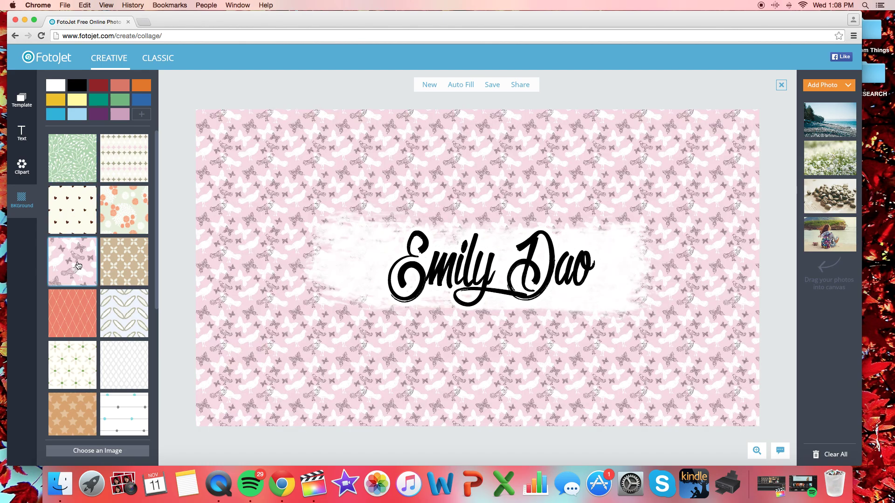
{"action": "scroll", "coordinate": [78, 265], "scroll_direction": "down", "scroll_amount": 5}
Step: Try Desktop floral images as background, keep the red tumblr one, and re-centre the name
{"action": "left_click", "coordinate": [93, 451]}
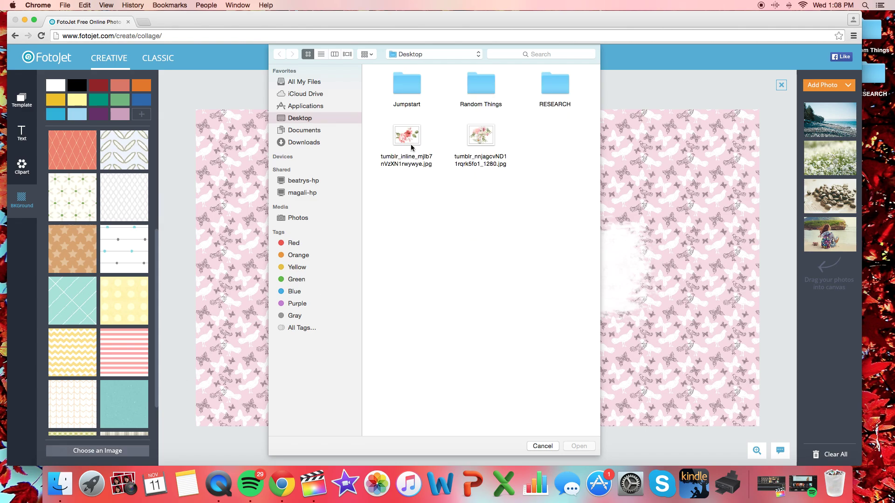
{"action": "double_click", "coordinate": [410, 140]}
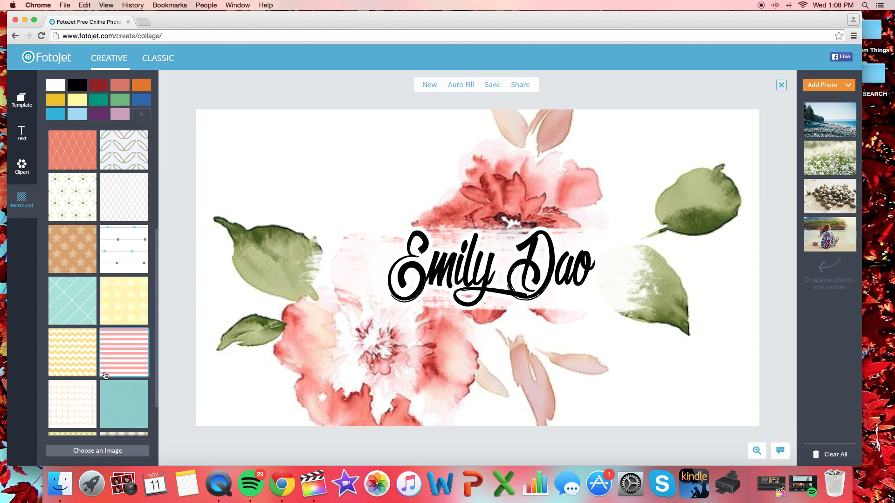
{"action": "left_click", "coordinate": [97, 450]}
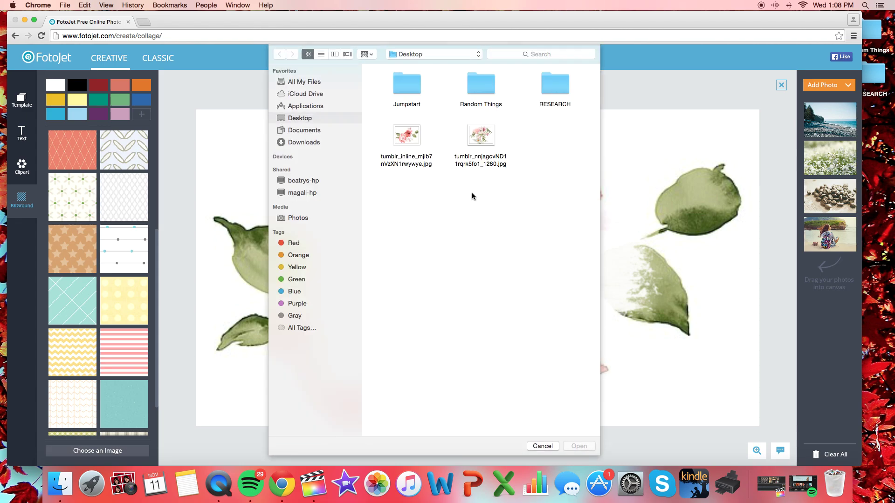
{"action": "left_click", "coordinate": [475, 138]}
{"action": "double_click", "coordinate": [475, 139]}
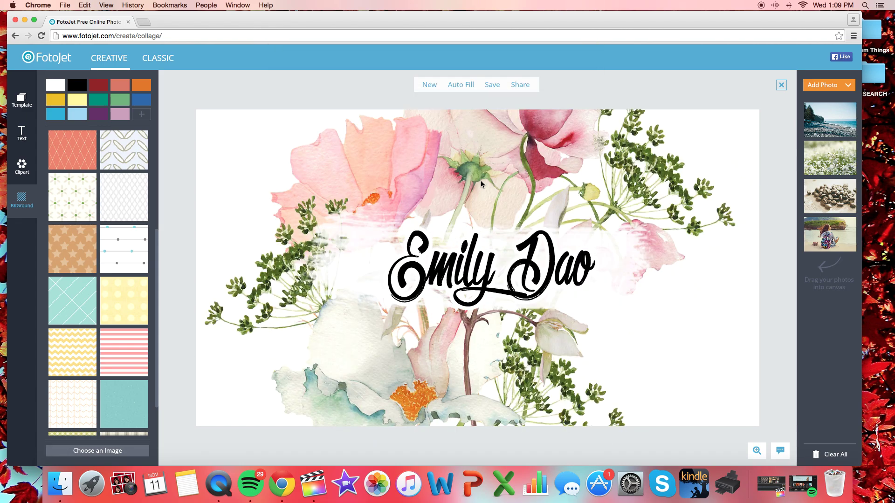
{"action": "left_click", "coordinate": [103, 451]}
{"action": "left_click", "coordinate": [408, 136]}
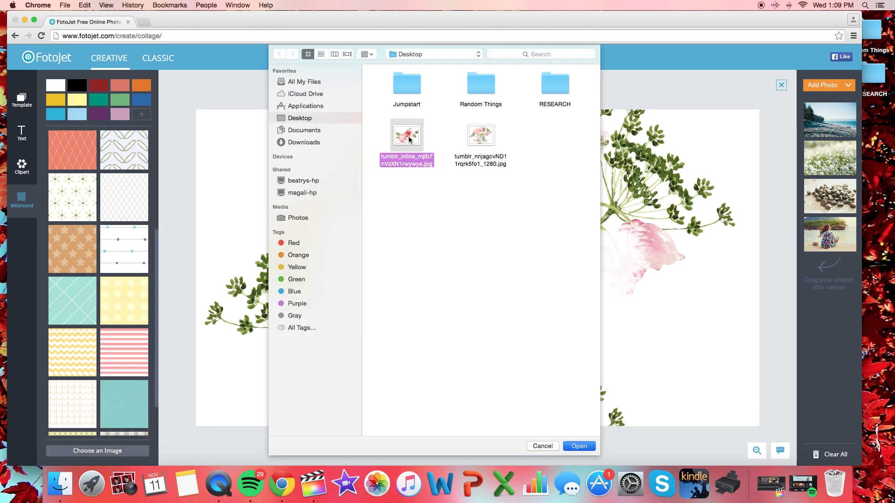
{"action": "double_click", "coordinate": [408, 136]}
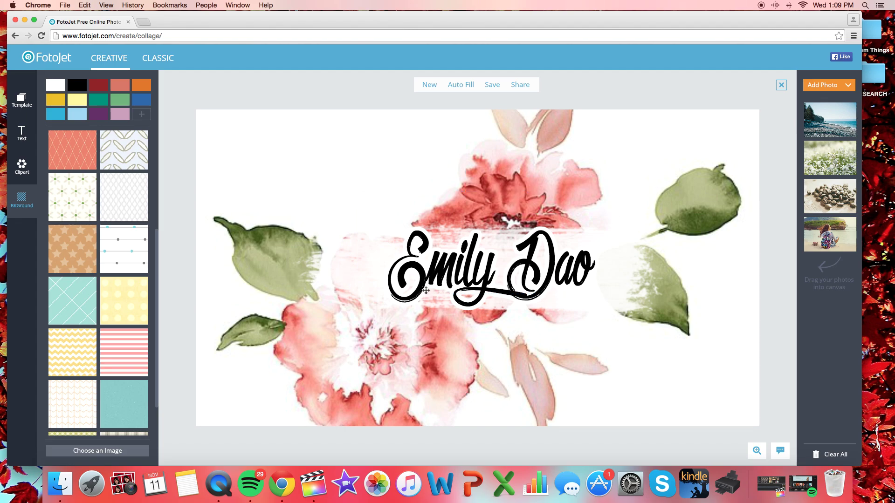
{"action": "left_click", "coordinate": [479, 262]}
{"action": "left_click_drag", "start_coordinate": [479, 262], "coordinate": [477, 266]}
Step: Deselect the name, then expand the Banner, Tag and Accessory clipart embellishment categories
{"action": "left_click", "coordinate": [364, 361]}
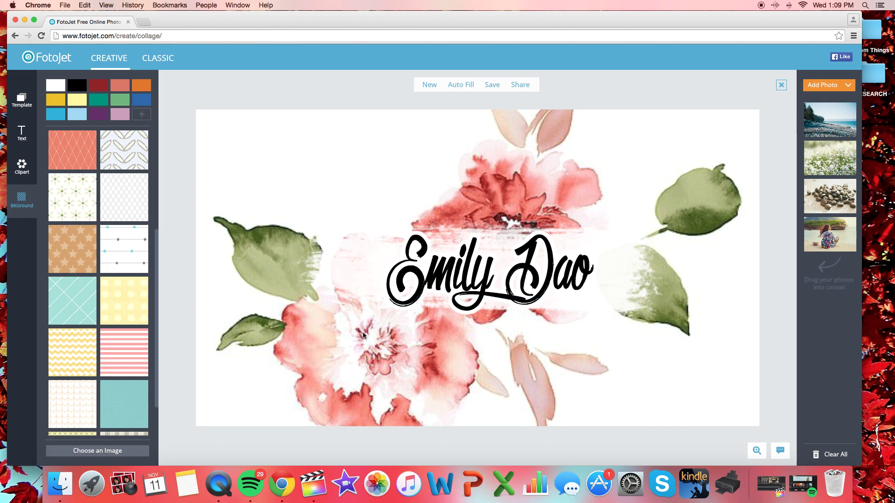
{"action": "left_click", "coordinate": [21, 167]}
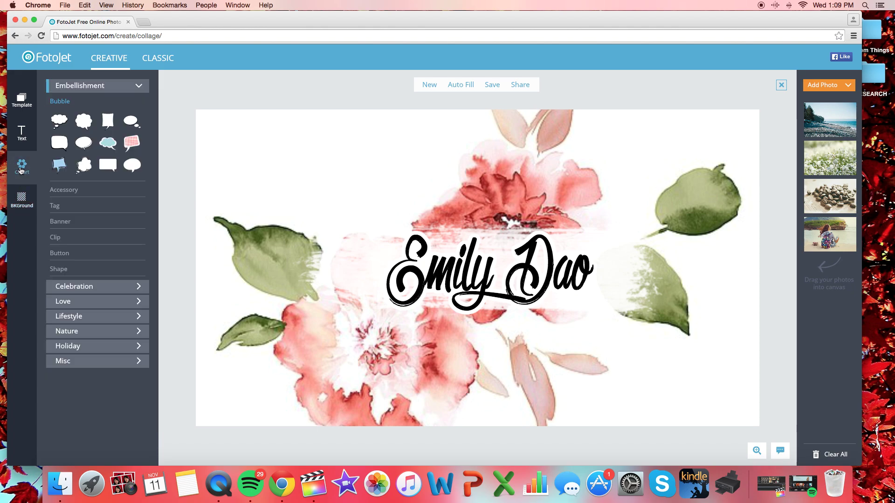
{"action": "left_click", "coordinate": [69, 222]}
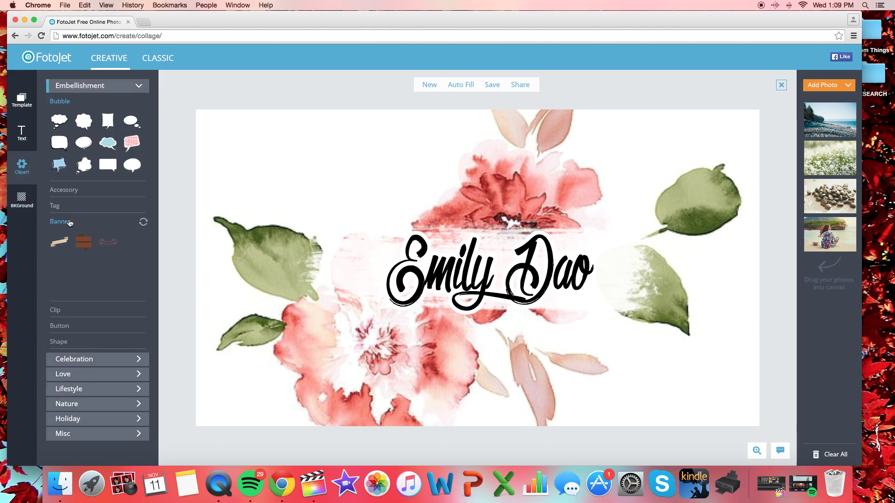
{"action": "left_click", "coordinate": [76, 207]}
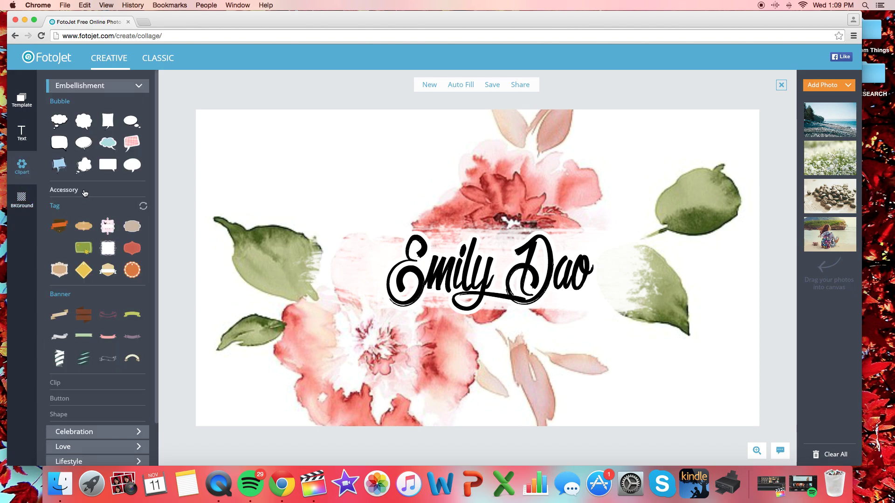
{"action": "left_click", "coordinate": [85, 192]}
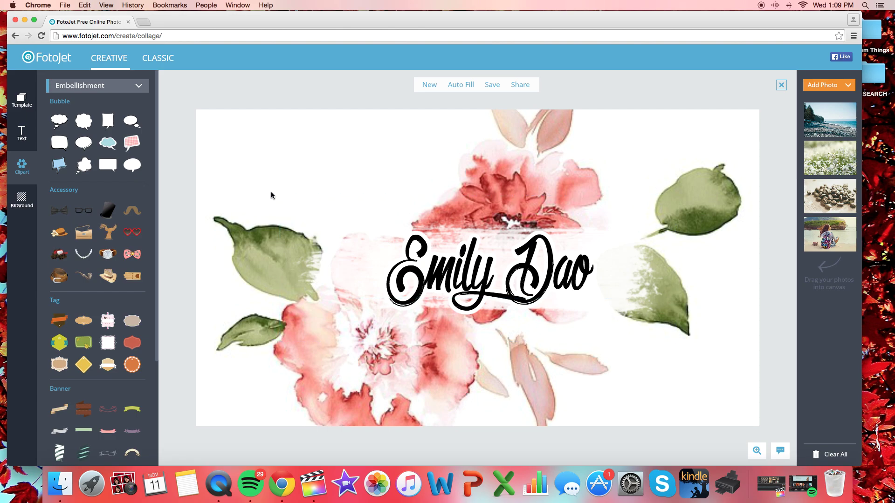
Step: Export the banner as option1, a medium-quality JPG, to the Desktop
{"action": "left_click", "coordinate": [492, 86]}
{"action": "left_click_drag", "start_coordinate": [428, 239], "coordinate": [331, 240]}
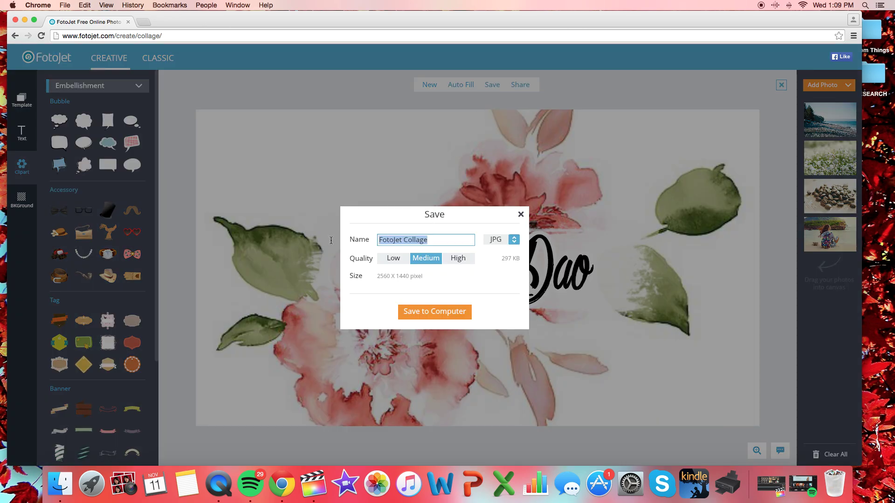
{"action": "type", "text": "option1"}
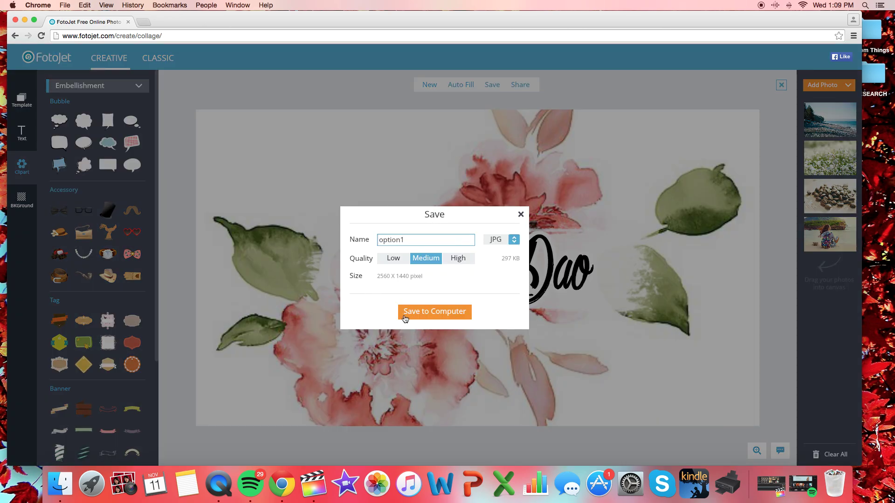
{"action": "left_click", "coordinate": [421, 313]}
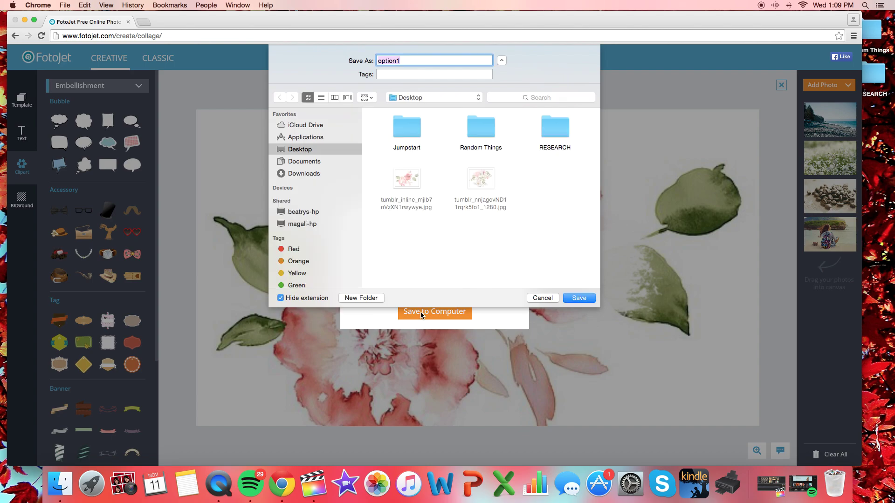
{"action": "left_click", "coordinate": [575, 297]}
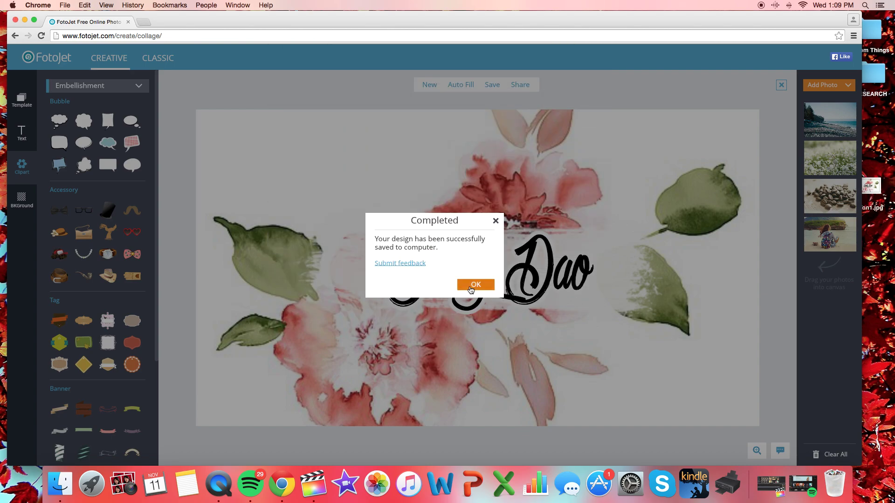
{"action": "left_click", "coordinate": [475, 285]}
{"action": "key", "text": "super+t"}
Step: Go to youtube.com, open your own channel page, and bring up the banner's editing options
{"action": "type", "text": "you"}
{"action": "key", "text": "Return"}
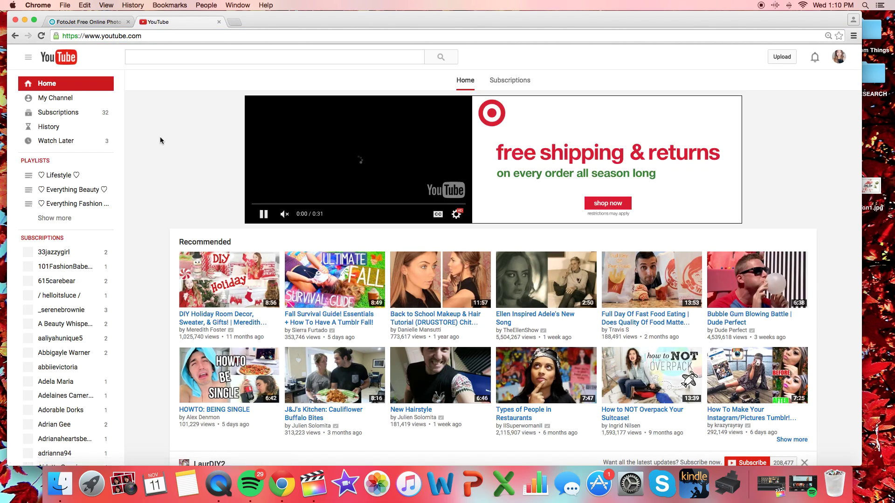
{"action": "left_click", "coordinate": [74, 98]}
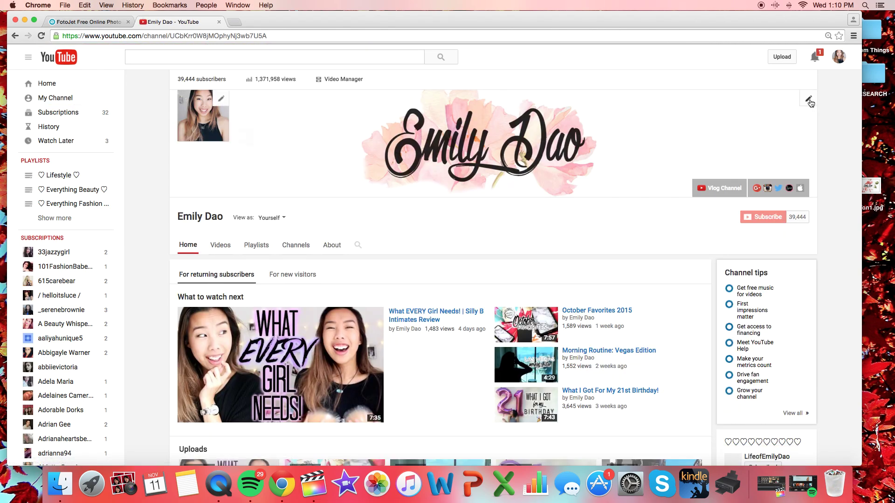
{"action": "left_click", "coordinate": [809, 100]}
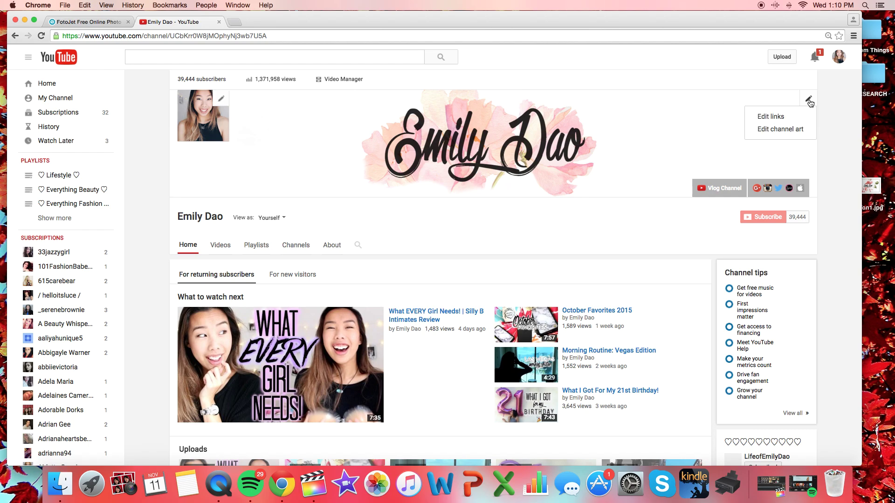
Step: Upload option1.jpg from the computer as the new channel art
{"action": "left_click", "coordinate": [809, 135]}
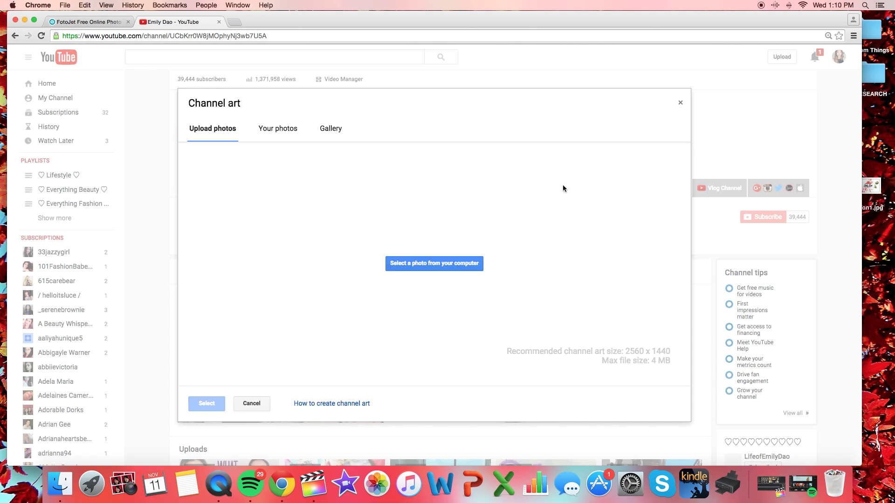
{"action": "left_click", "coordinate": [417, 282]}
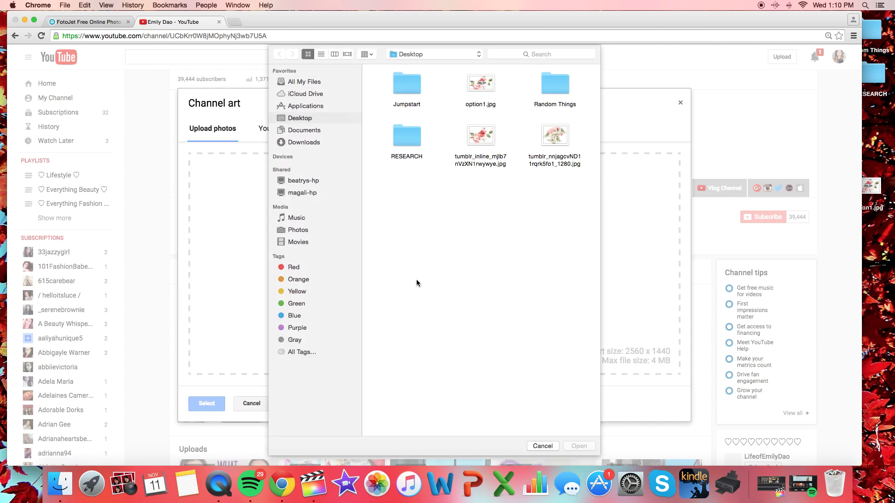
{"action": "left_click", "coordinate": [485, 88]}
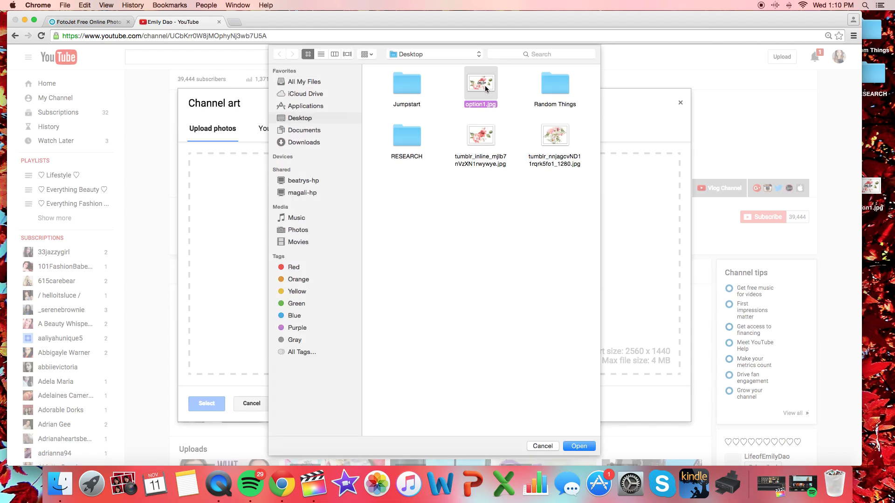
{"action": "double_click", "coordinate": [485, 88]}
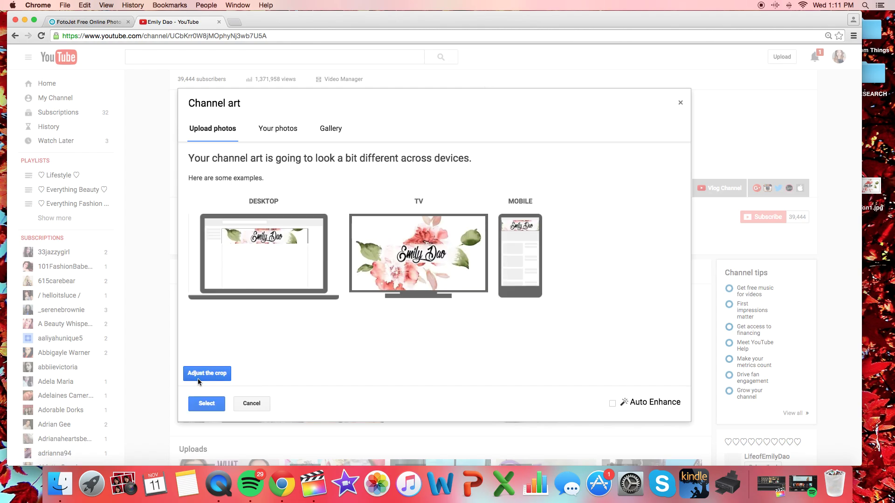
Step: Toggle Auto Enhance off again, then check the crop and the device previews
{"action": "left_click", "coordinate": [613, 404]}
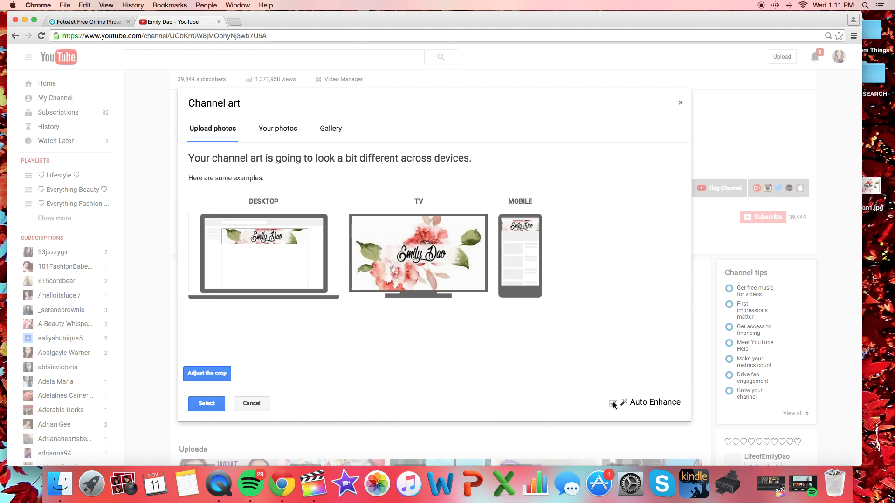
{"action": "left_click", "coordinate": [612, 403]}
{"action": "left_click", "coordinate": [209, 373]}
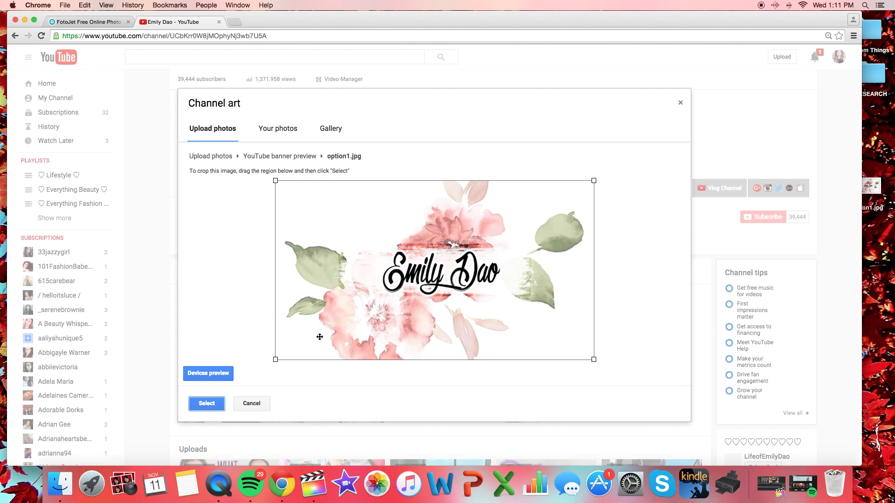
{"action": "left_click", "coordinate": [209, 375]}
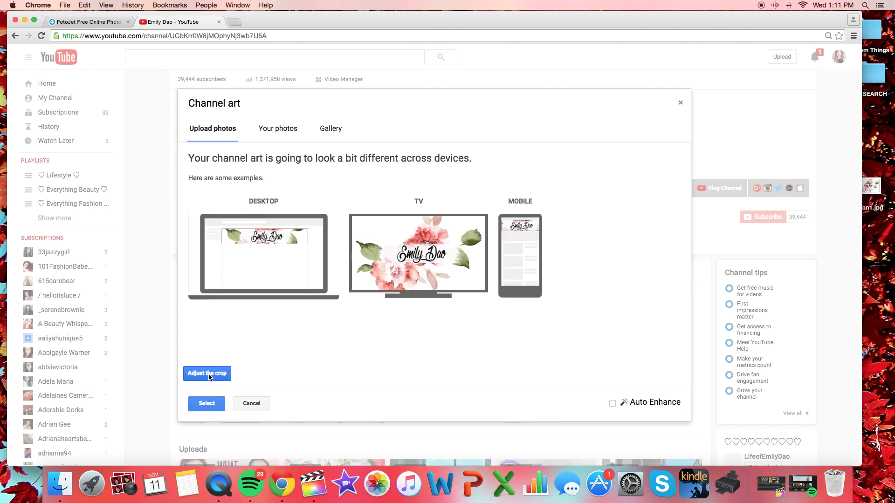
Step: Confirm option1.jpg in the Channel art dialog so the floral banner saves to the channel
{"action": "left_click", "coordinate": [208, 404]}
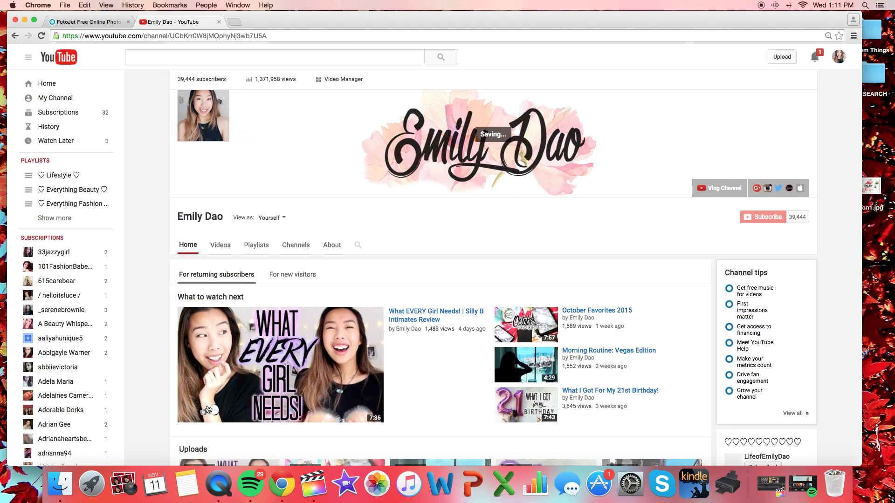